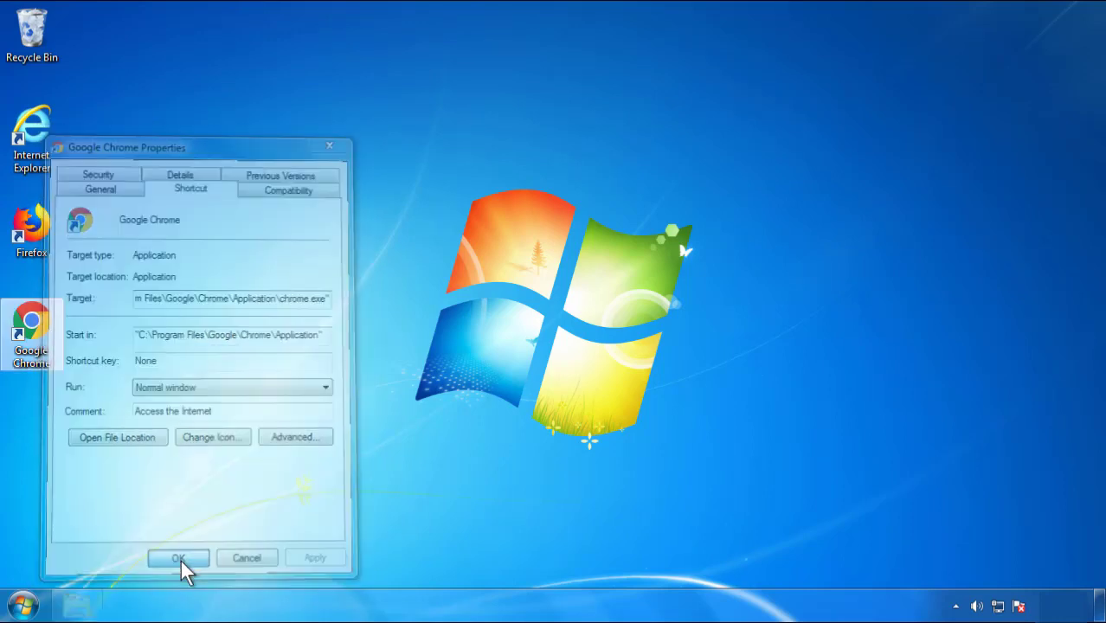
Step: Confirm the Google Chrome shortcut's Properties with OK and bring up the Start menu
{"action": "left_click", "coordinate": [23, 606]}
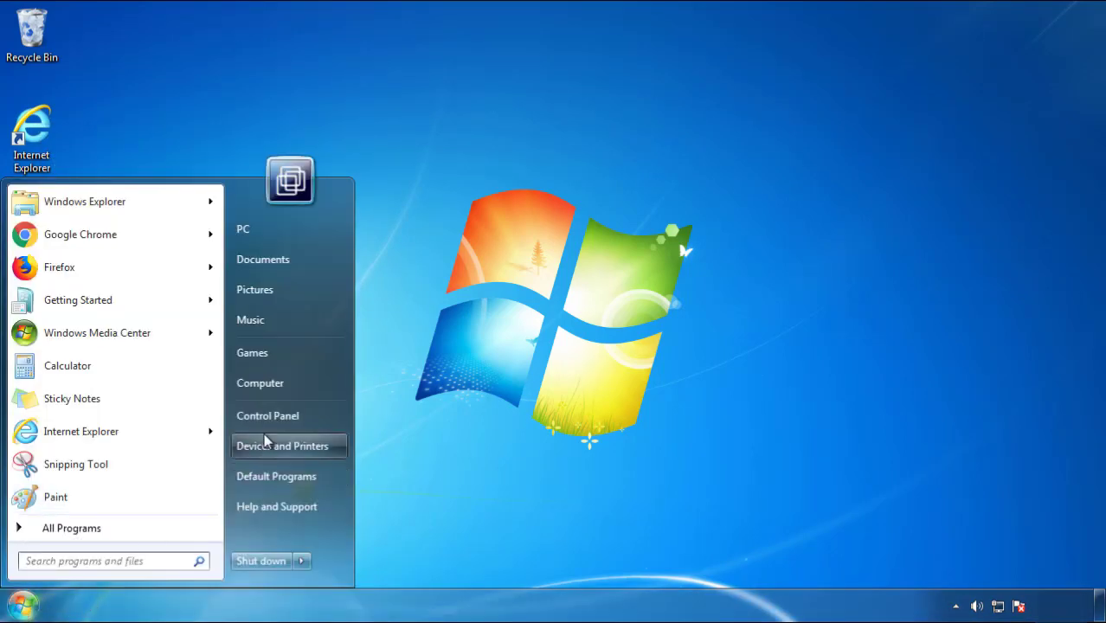
Step: Uninstall SearchMine 2.00 from Programs and Features, sorted newest first by install date, then close it
{"action": "left_click", "coordinate": [277, 412]}
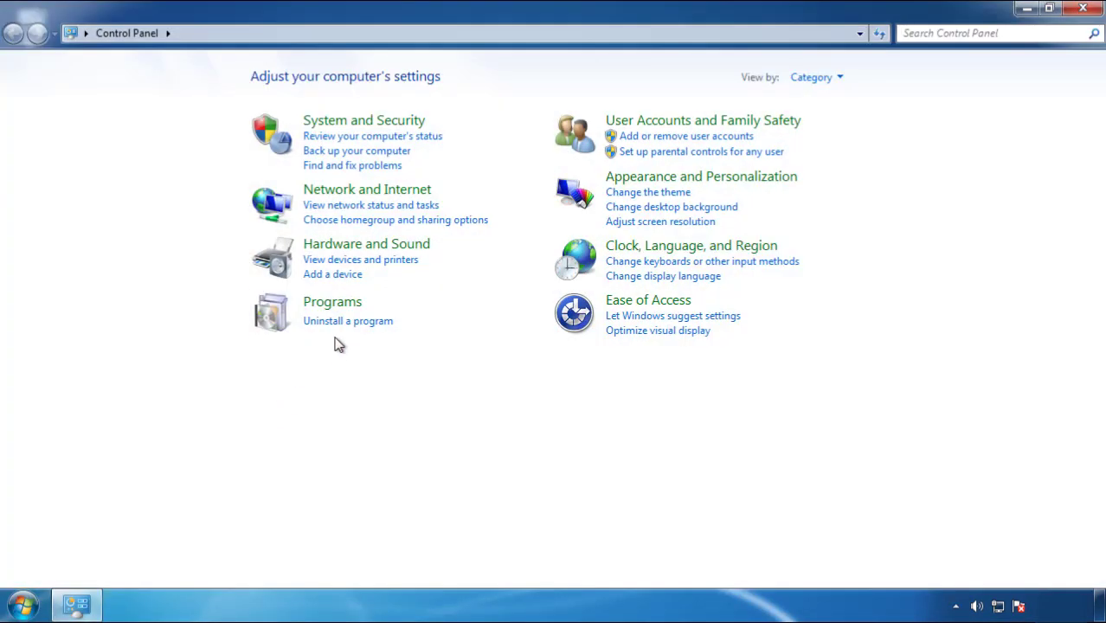
{"action": "left_click", "coordinate": [347, 322]}
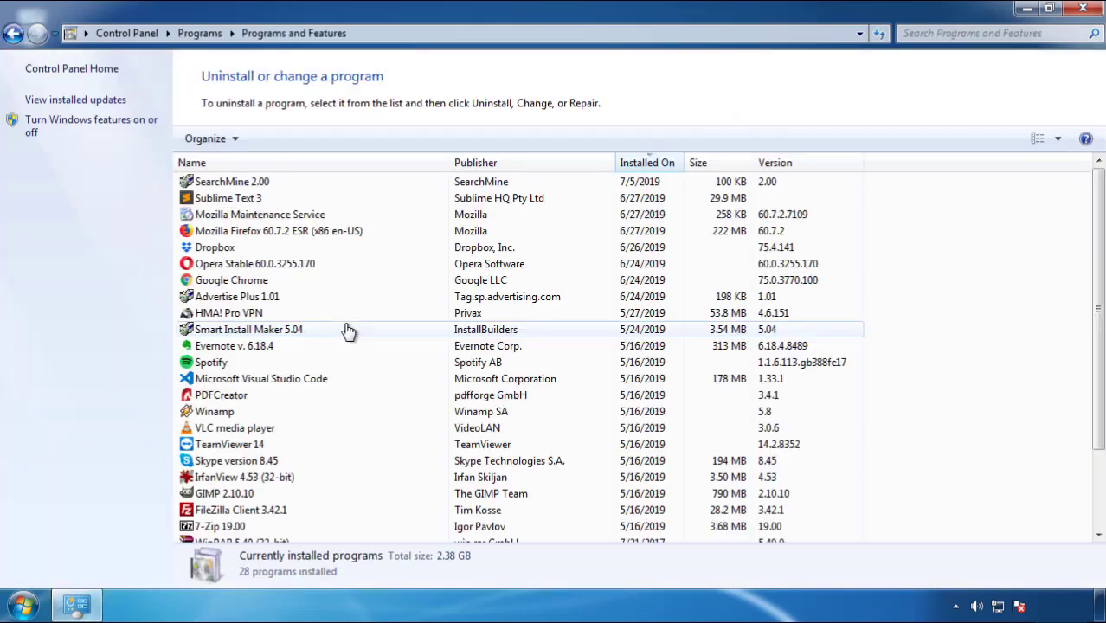
{"action": "left_click", "coordinate": [647, 163]}
{"action": "left_click", "coordinate": [644, 167]}
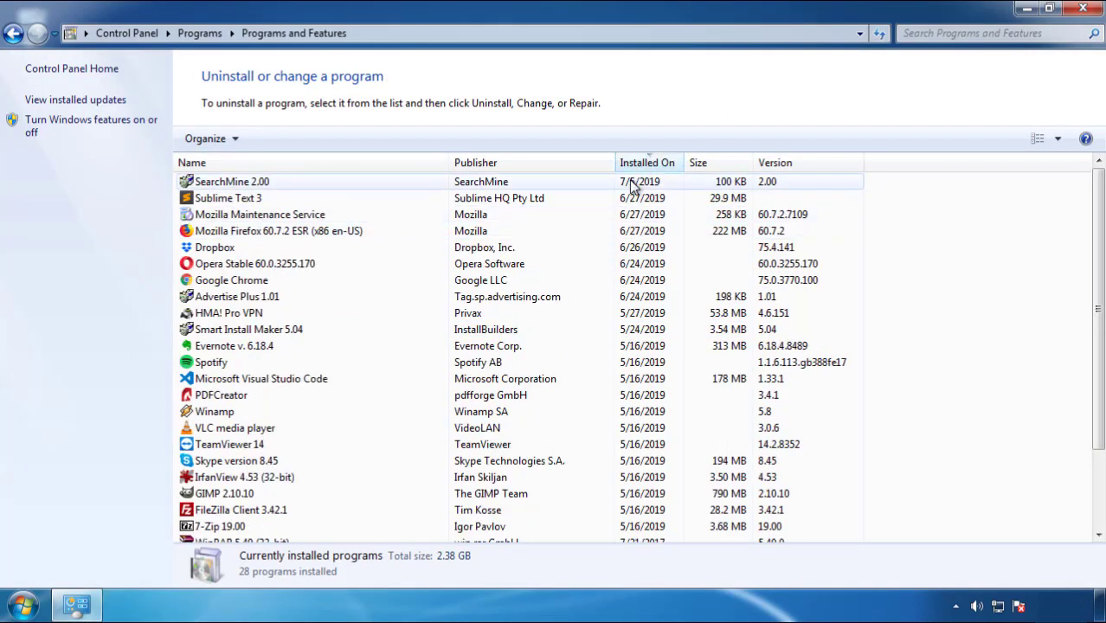
{"action": "left_click", "coordinate": [232, 183]}
{"action": "left_click", "coordinate": [277, 140]}
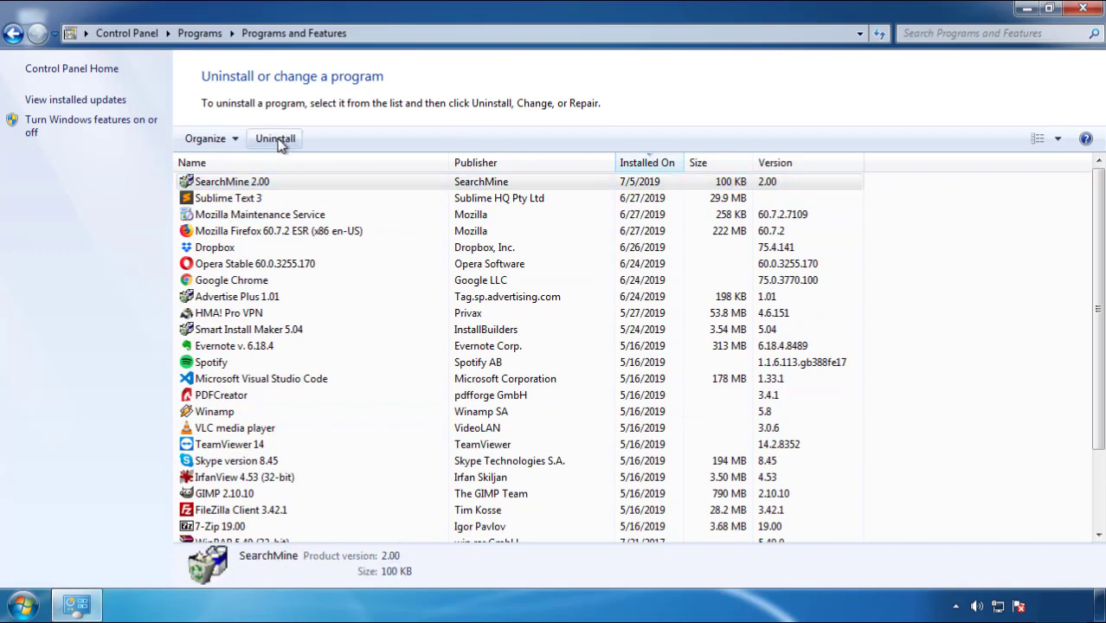
{"action": "left_click", "coordinate": [643, 458]}
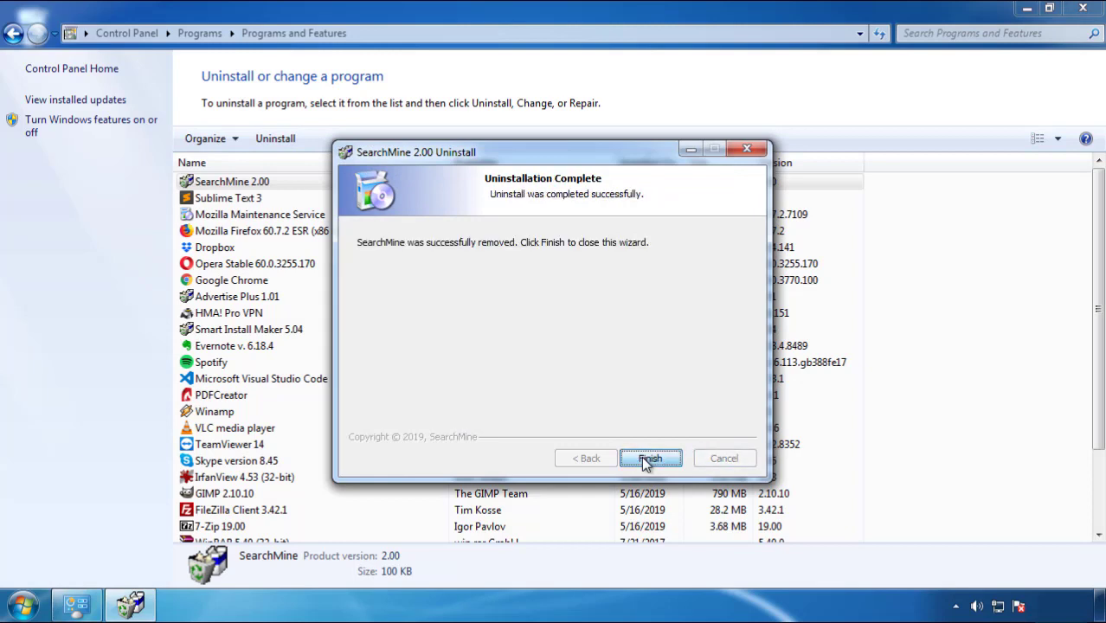
{"action": "left_click", "coordinate": [645, 459]}
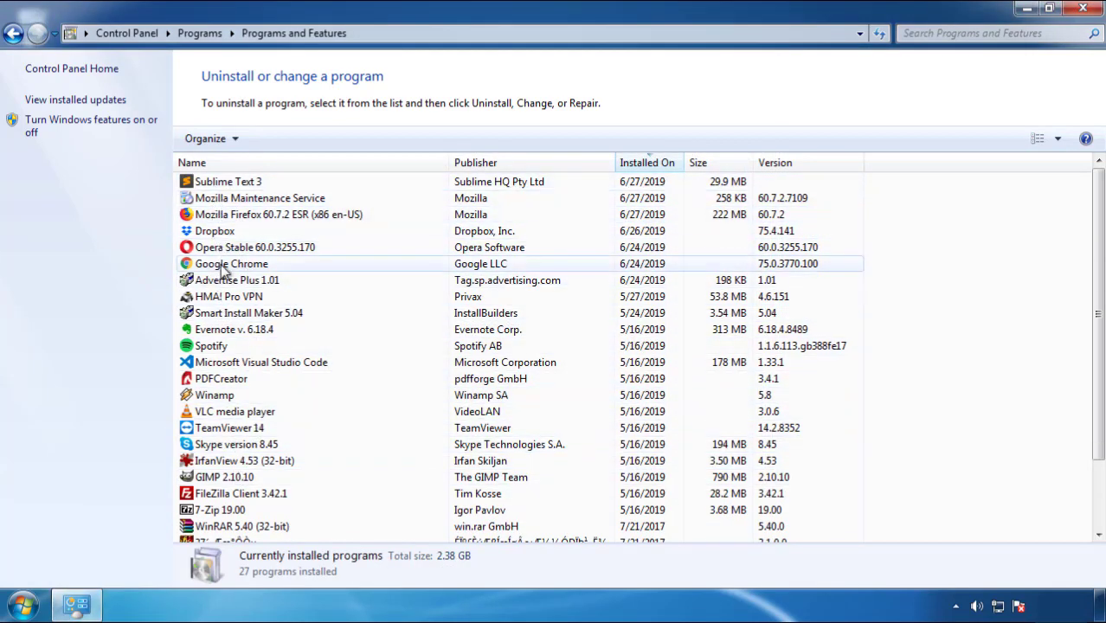
{"action": "left_click", "coordinate": [1083, 11]}
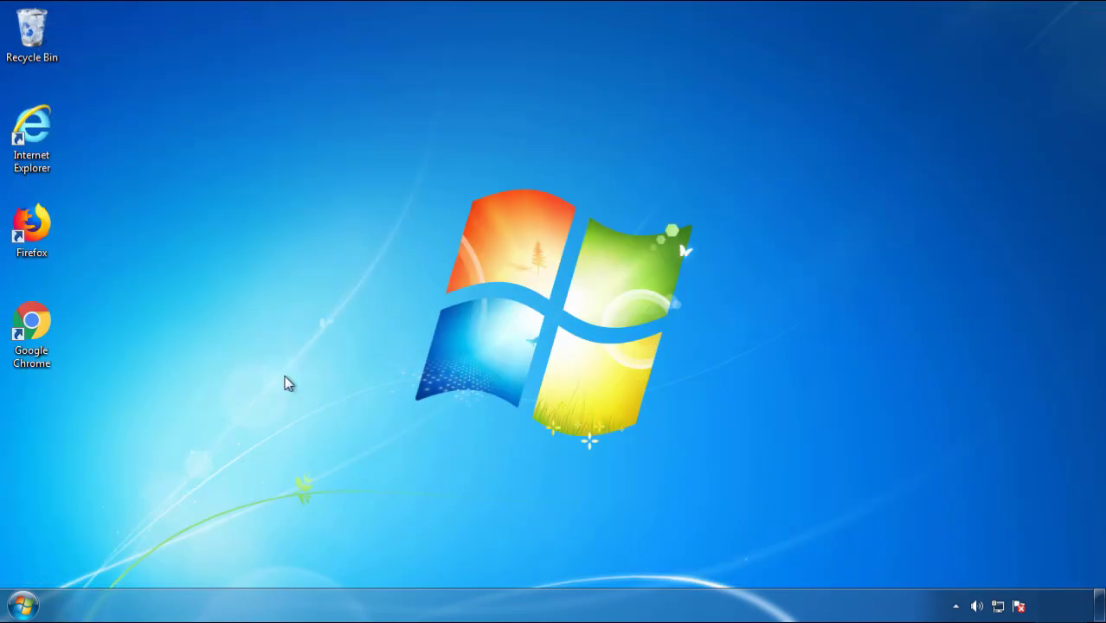
Step: Restart the PC and choose Safe Mode from the boot options menu
{"action": "left_click", "coordinate": [21, 607]}
{"action": "left_click", "coordinate": [300, 562]}
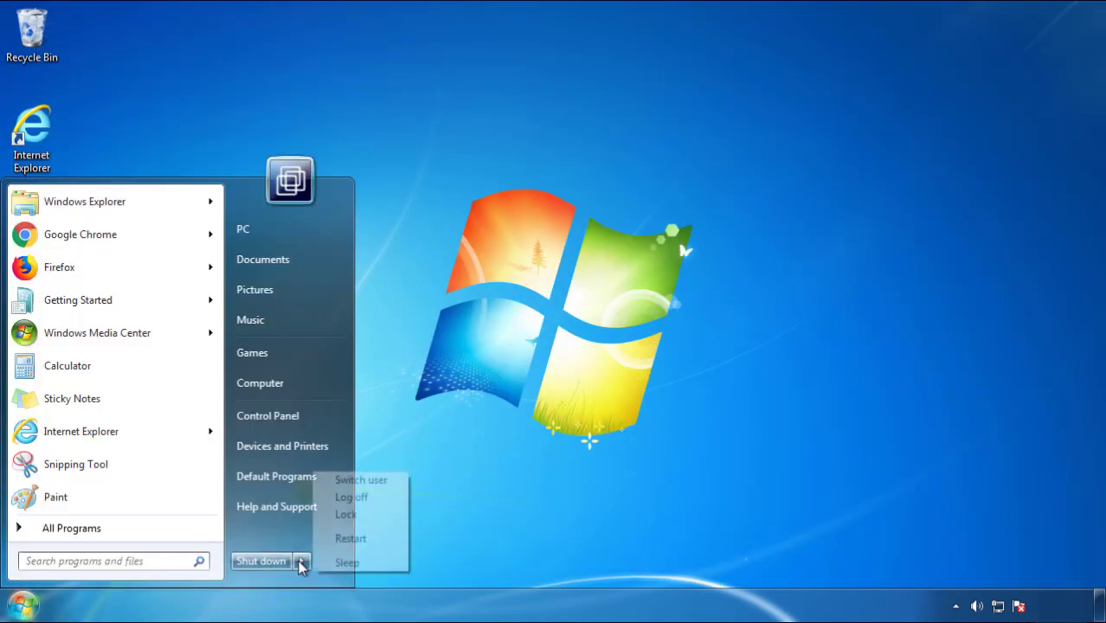
{"action": "left_click", "coordinate": [577, 473]}
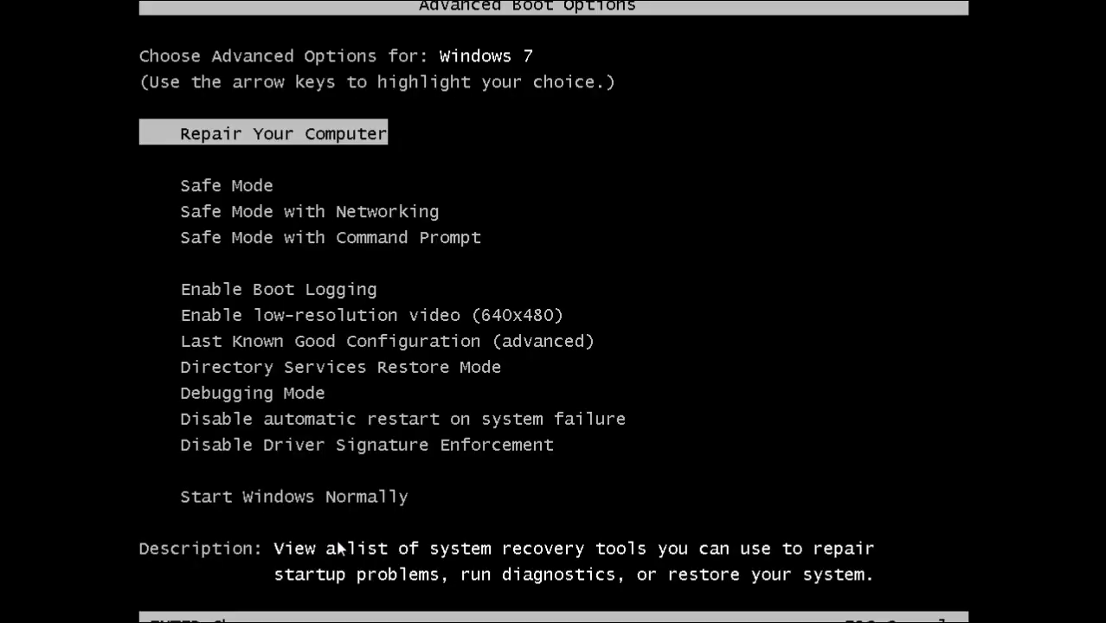
{"action": "key", "text": "Down"}
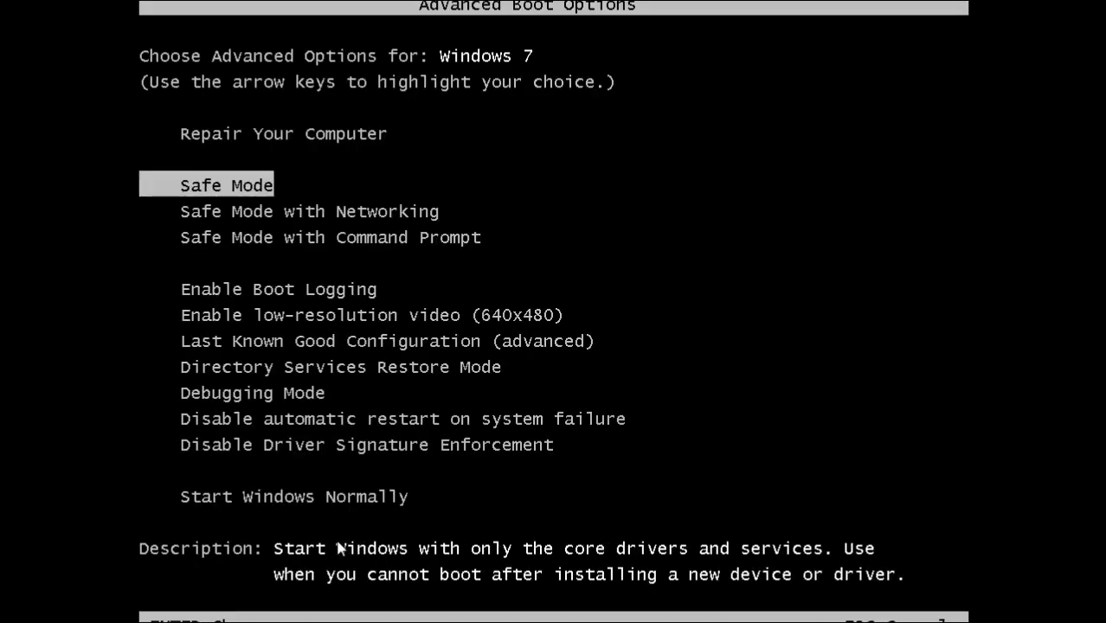
{"action": "key", "text": "Return"}
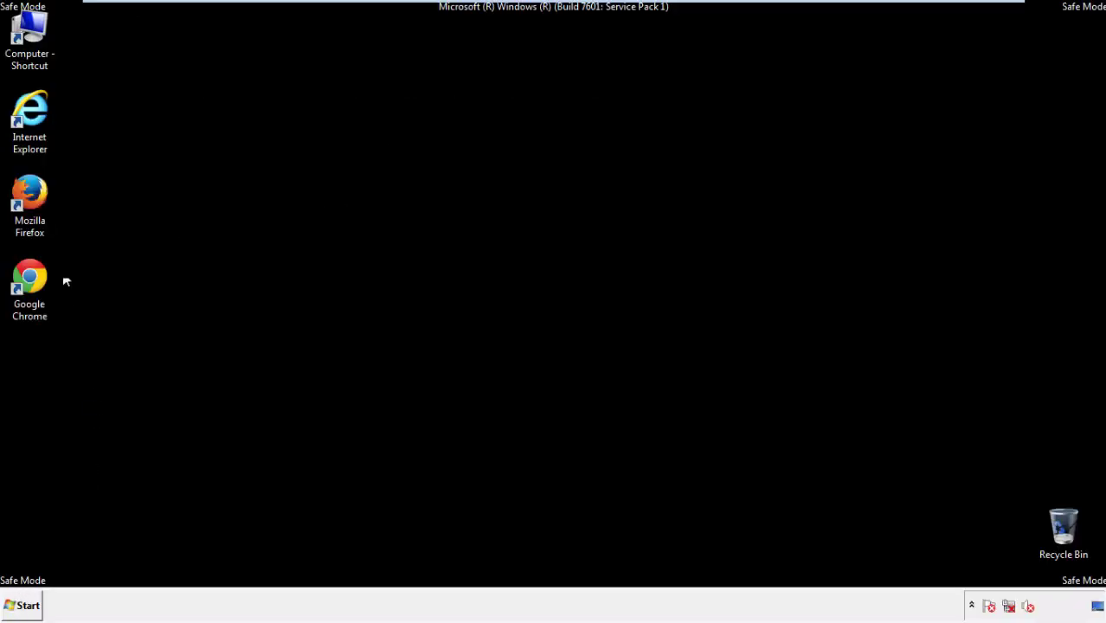
Step: Launch Firefox, decline the default-browser prompt, and keep the menu bar visible
{"action": "double_click", "coordinate": [40, 202]}
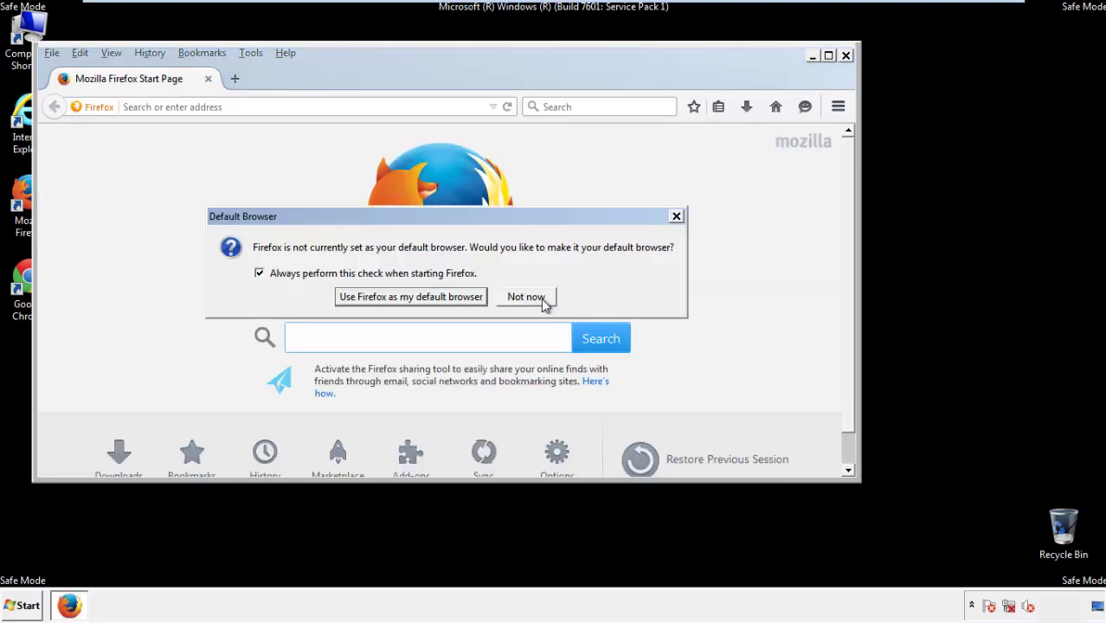
{"action": "left_click", "coordinate": [540, 297]}
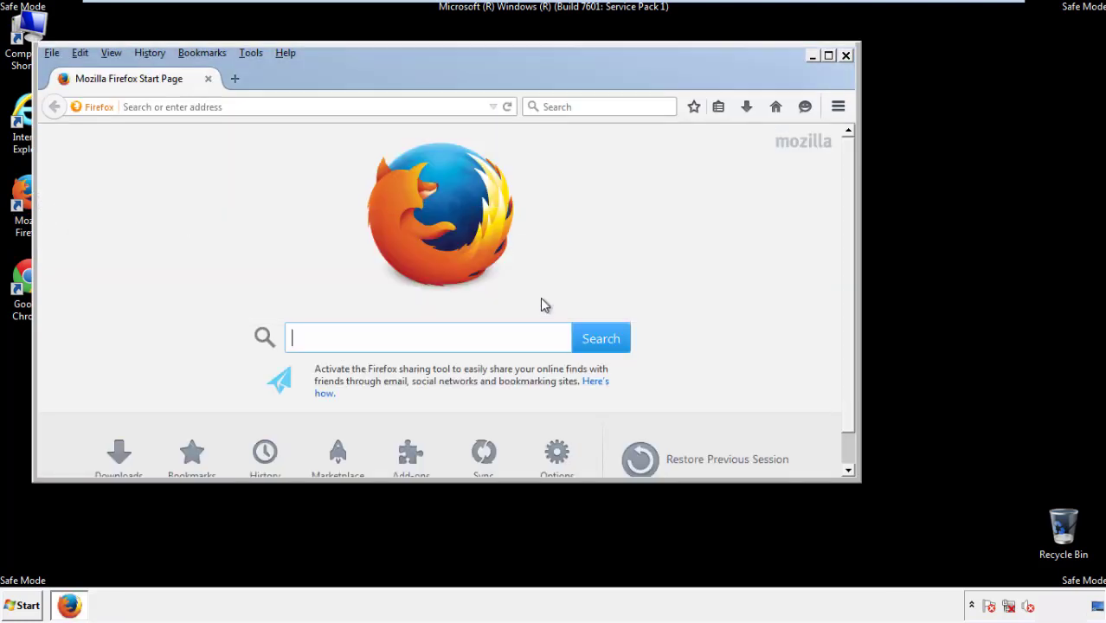
{"action": "right_click", "coordinate": [343, 77]}
{"action": "left_click", "coordinate": [369, 131]}
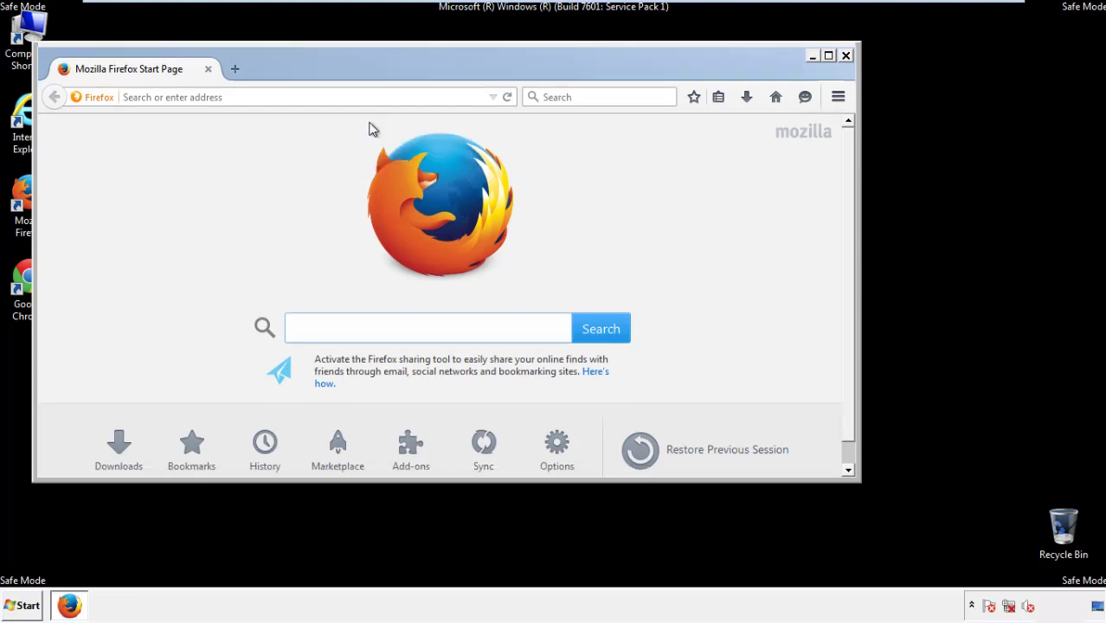
{"action": "right_click", "coordinate": [350, 76]}
{"action": "left_click", "coordinate": [365, 133]}
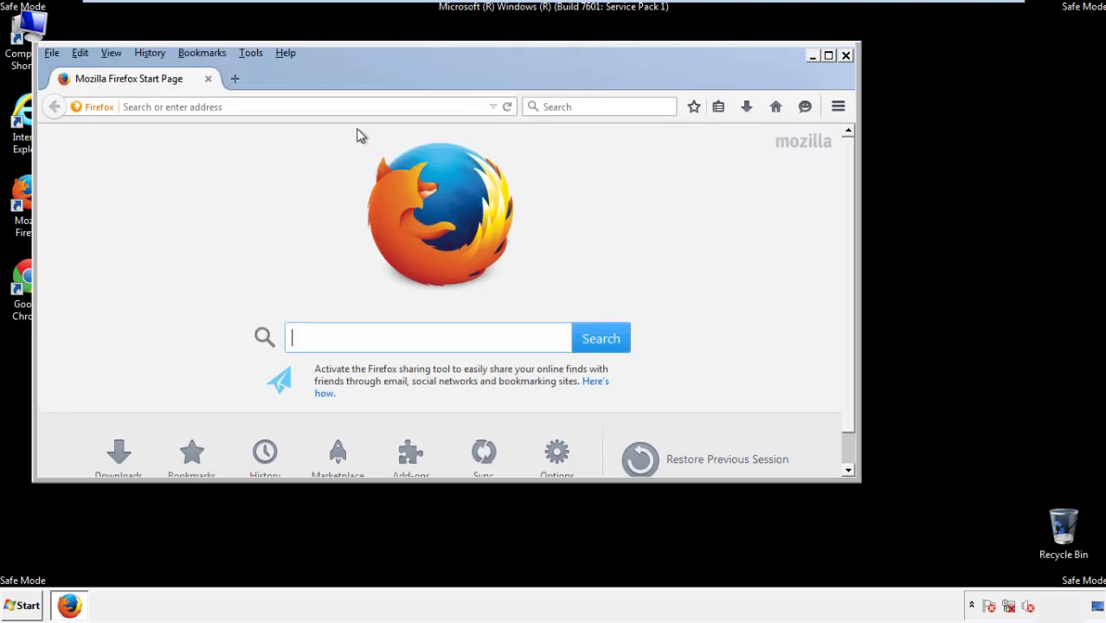
Step: Clear Firefox's recent history for the Everything time range, including offline data and site preferences
{"action": "left_click", "coordinate": [154, 53]}
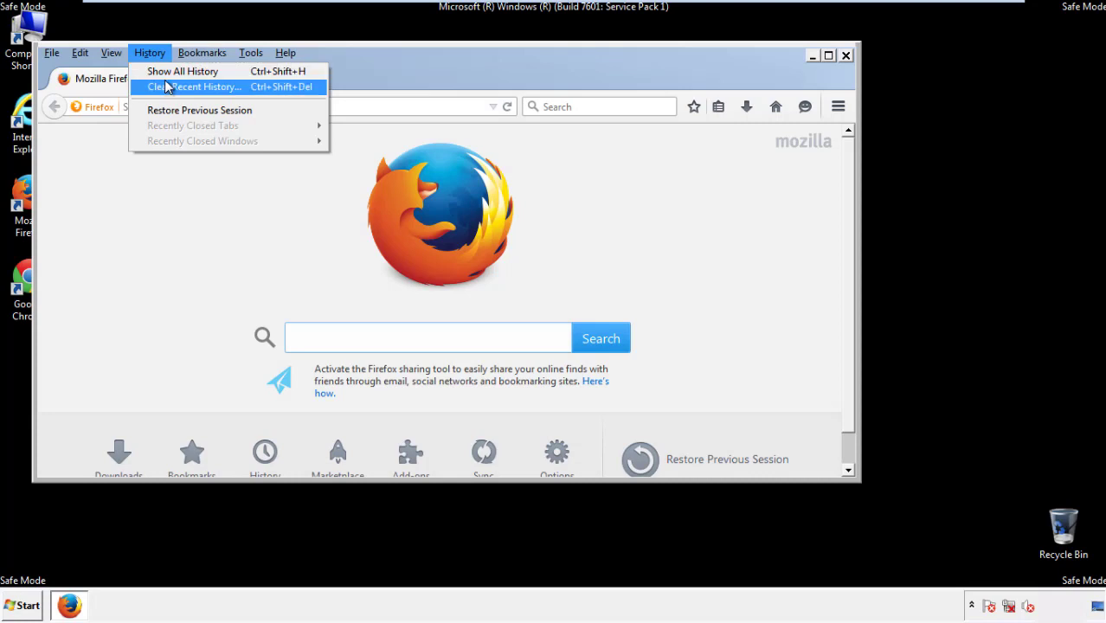
{"action": "left_click", "coordinate": [169, 87]}
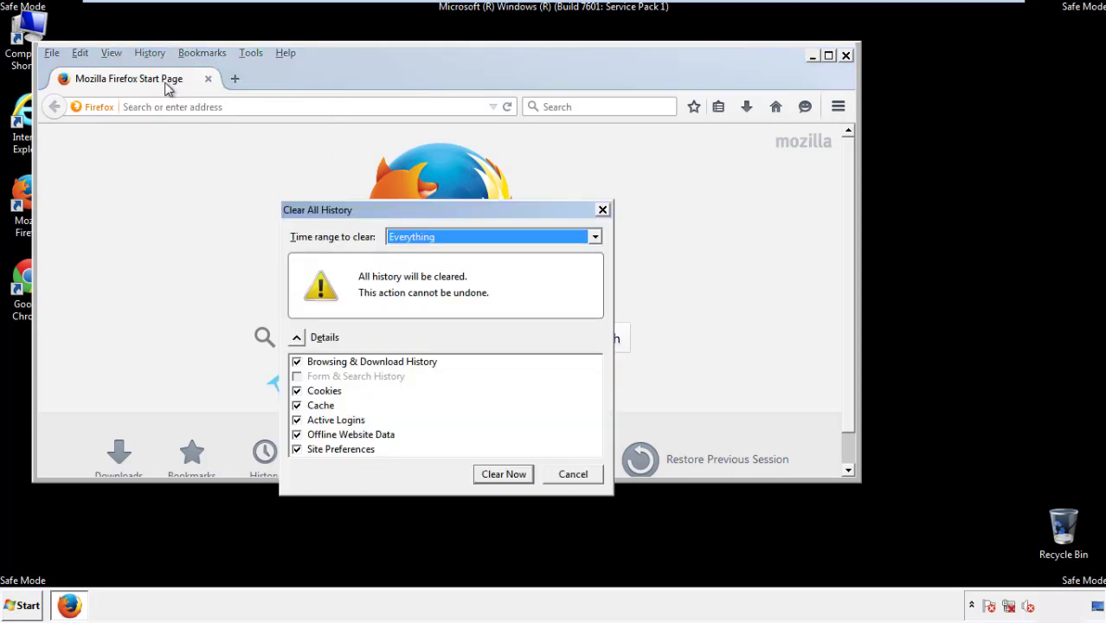
{"action": "left_click", "coordinate": [407, 238]}
{"action": "left_click", "coordinate": [414, 325]}
{"action": "left_click", "coordinate": [296, 435]}
{"action": "left_click", "coordinate": [296, 434]}
{"action": "left_click", "coordinate": [297, 450]}
{"action": "left_click", "coordinate": [296, 450]}
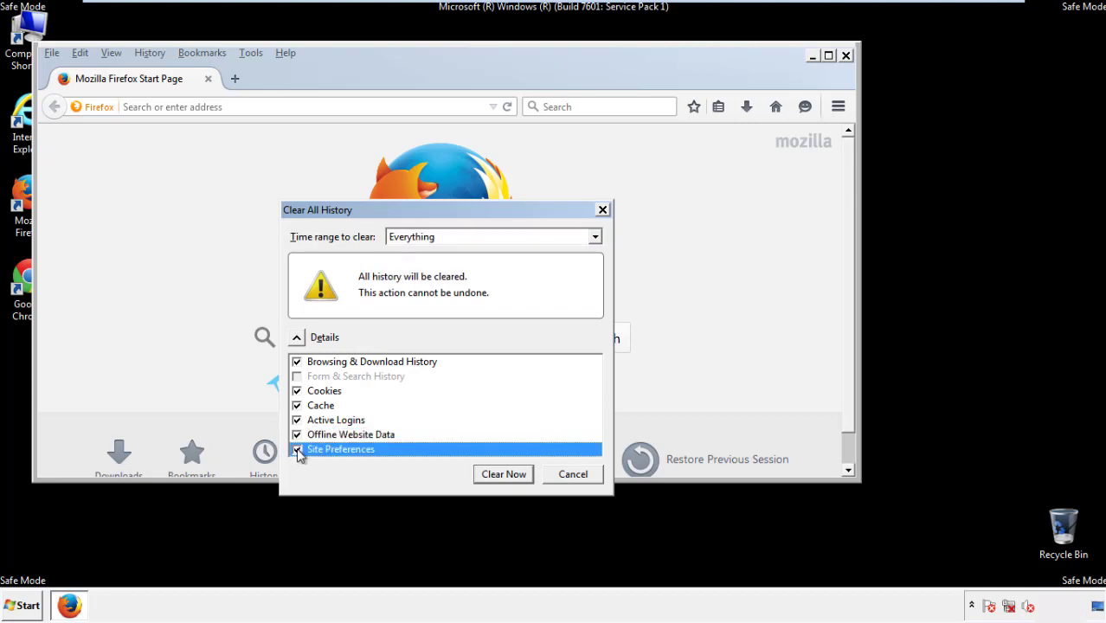
{"action": "left_click", "coordinate": [503, 475]}
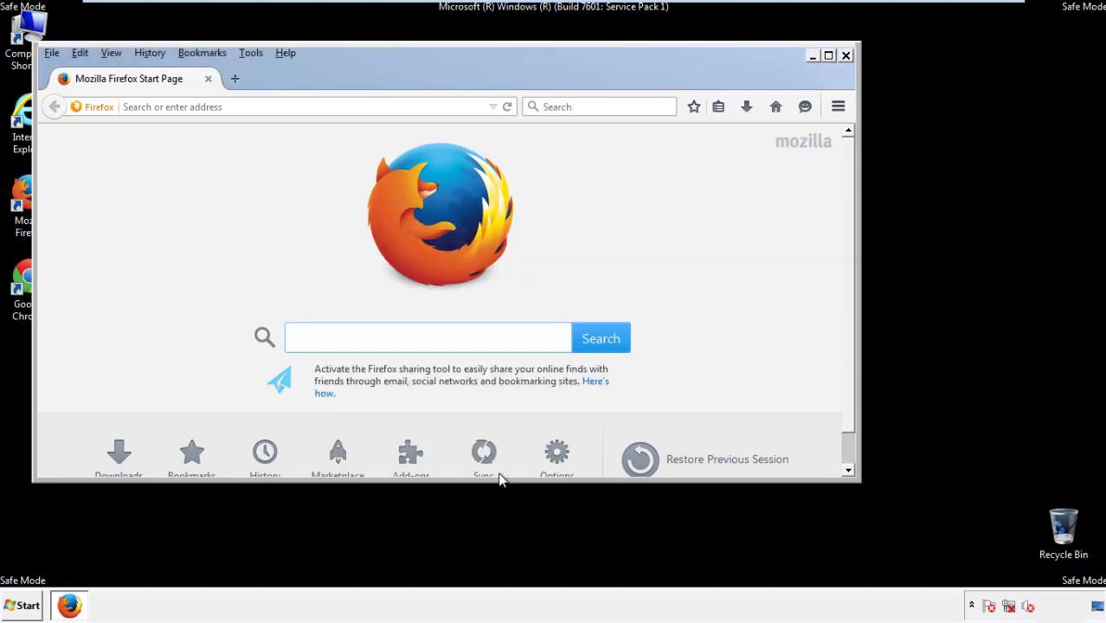
Step: Refresh Firefox to its defaults from Troubleshooting Information, finish the import, and close Firefox
{"action": "left_click", "coordinate": [284, 52]}
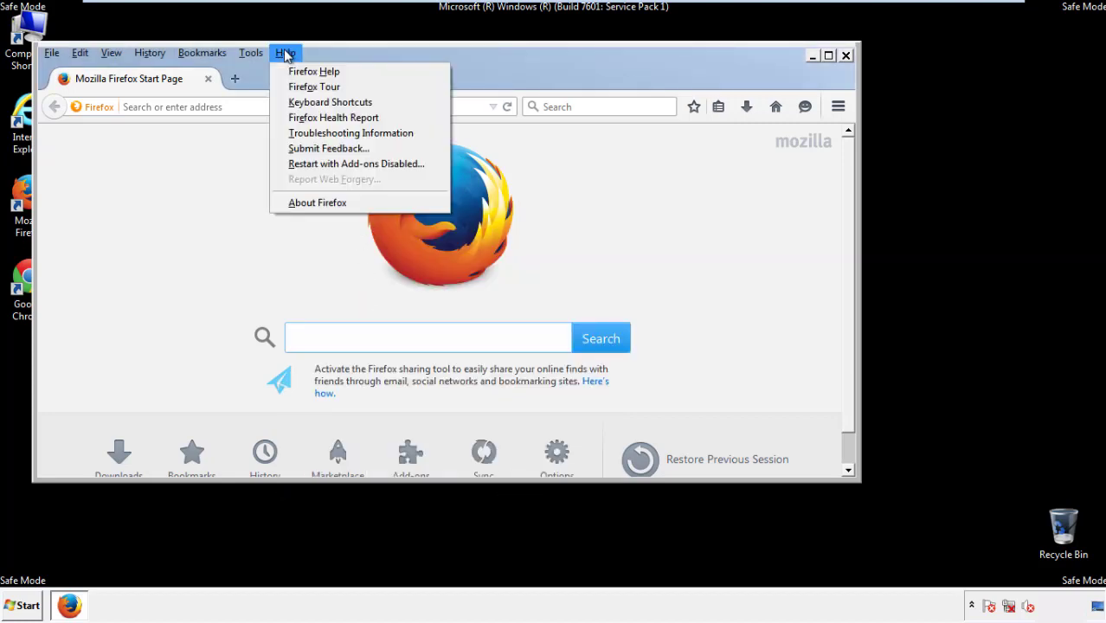
{"action": "left_click", "coordinate": [319, 133]}
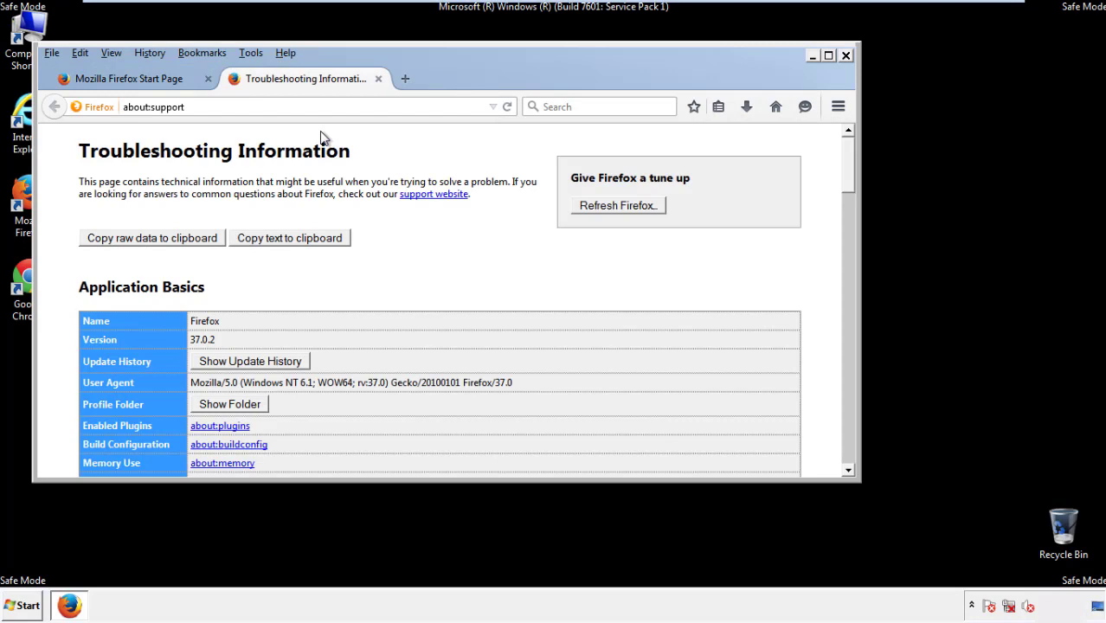
{"action": "left_click", "coordinate": [641, 208]}
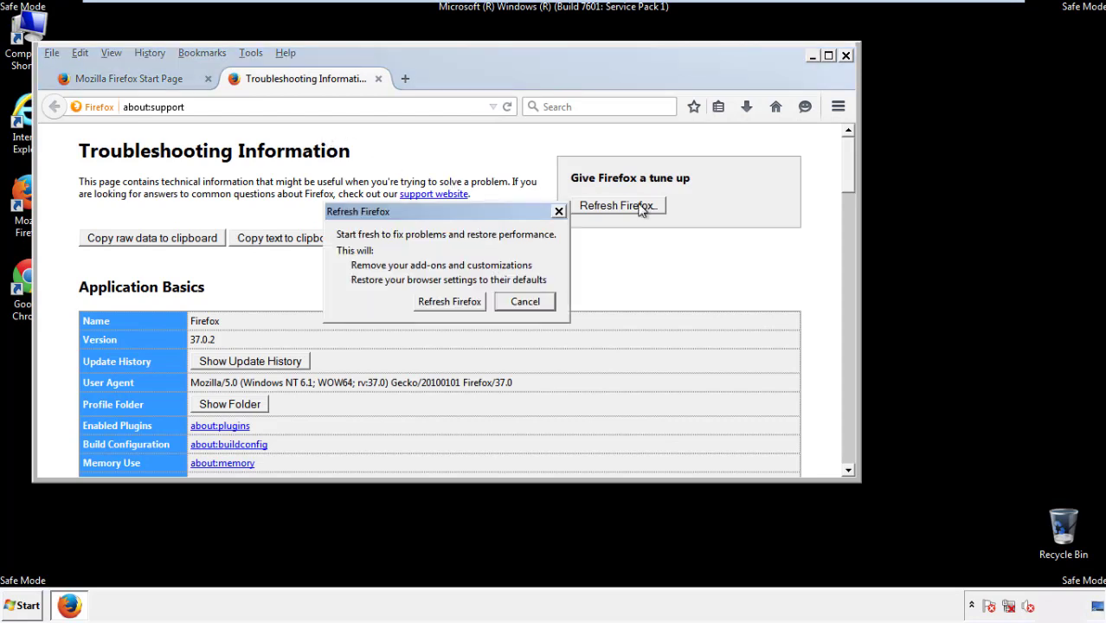
{"action": "left_click", "coordinate": [449, 301]}
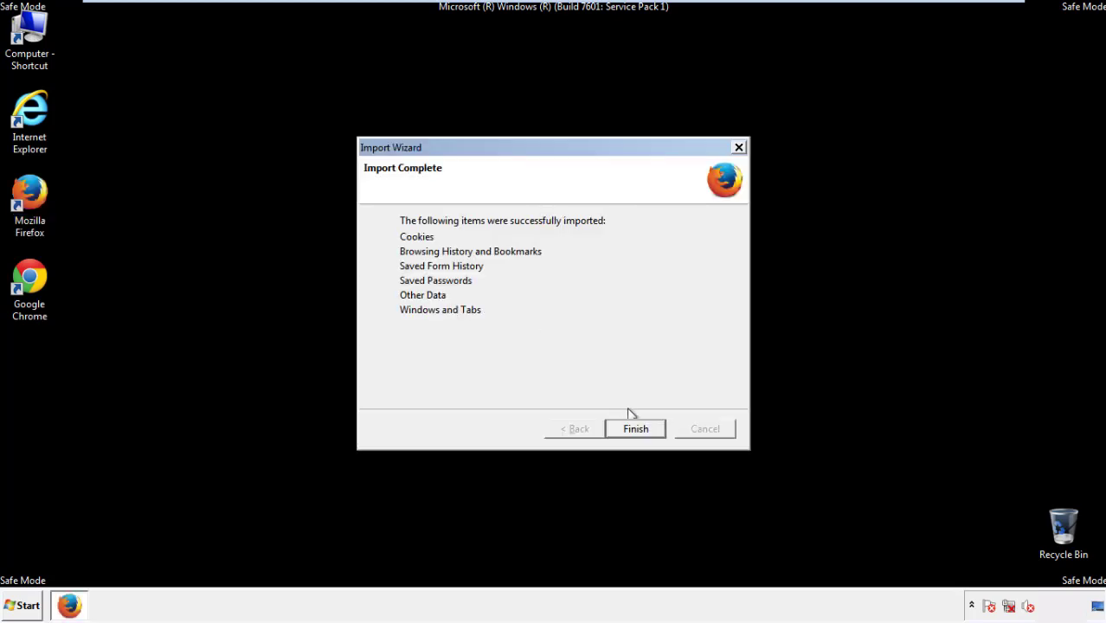
{"action": "left_click", "coordinate": [636, 430]}
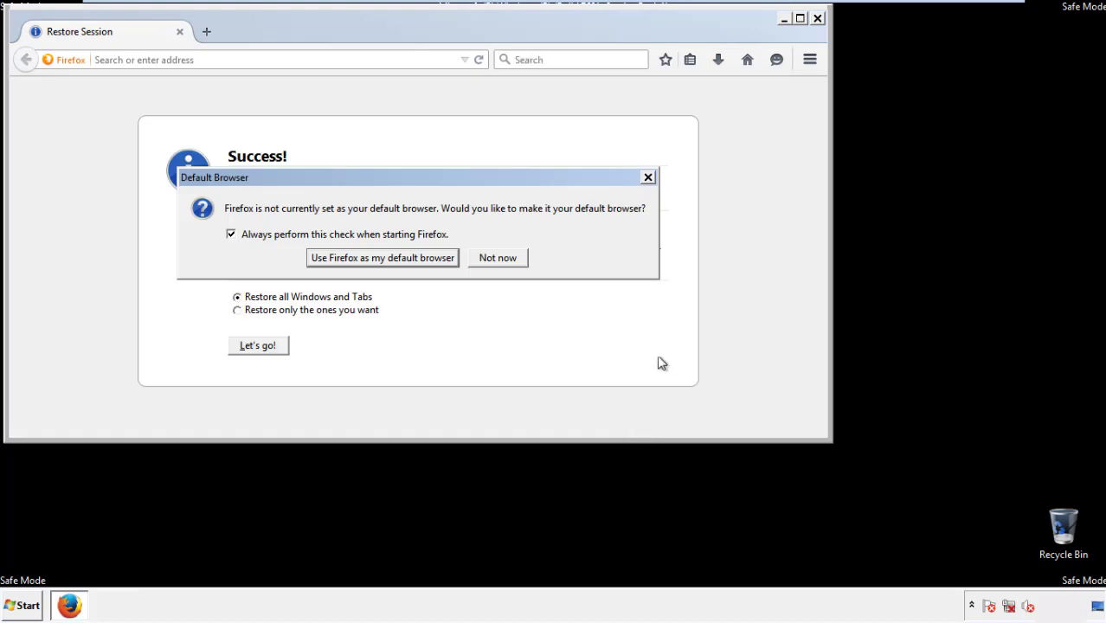
{"action": "left_click", "coordinate": [499, 260]}
{"action": "left_click", "coordinate": [817, 18]}
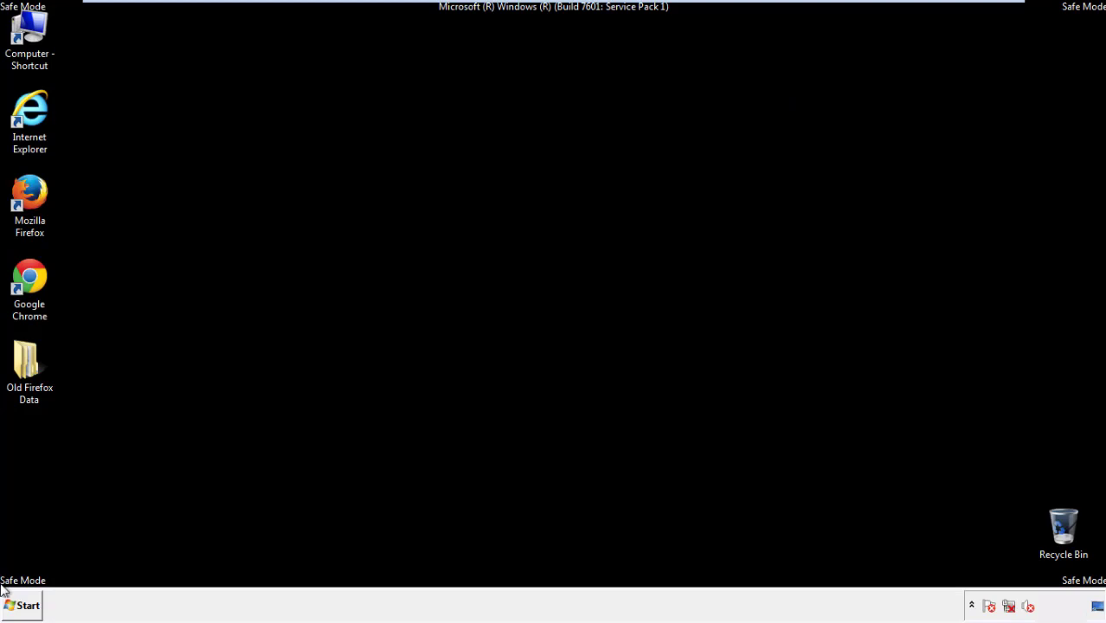
{"action": "left_click", "coordinate": [26, 275]}
Step: Launch Google Chrome, dismiss the default-browser prompt, and go to Settings
{"action": "double_click", "coordinate": [26, 276]}
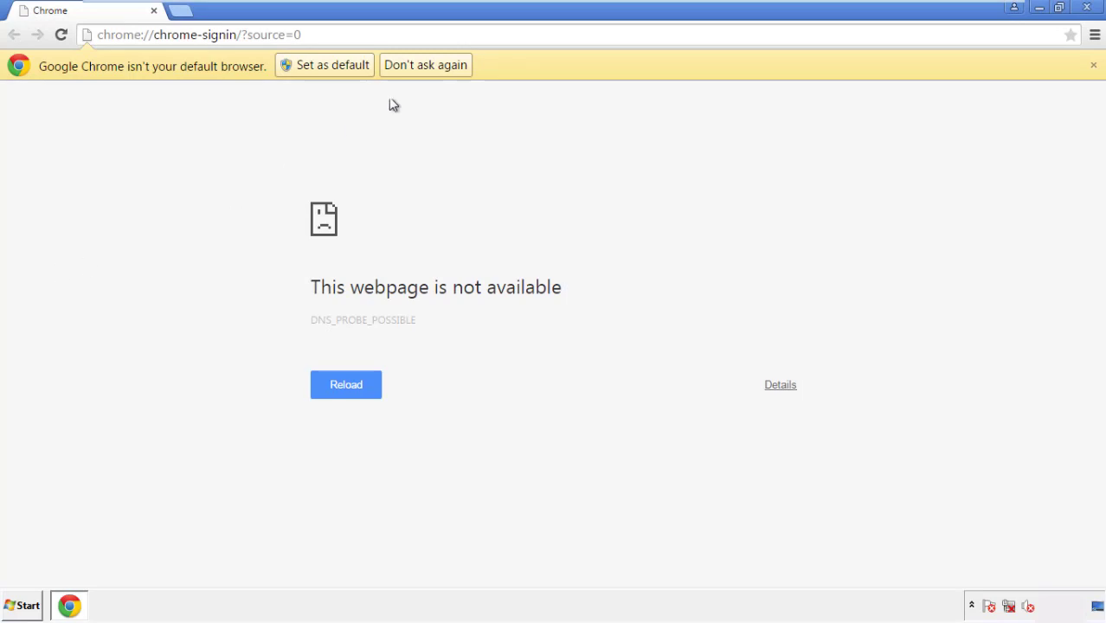
{"action": "left_click", "coordinate": [444, 68]}
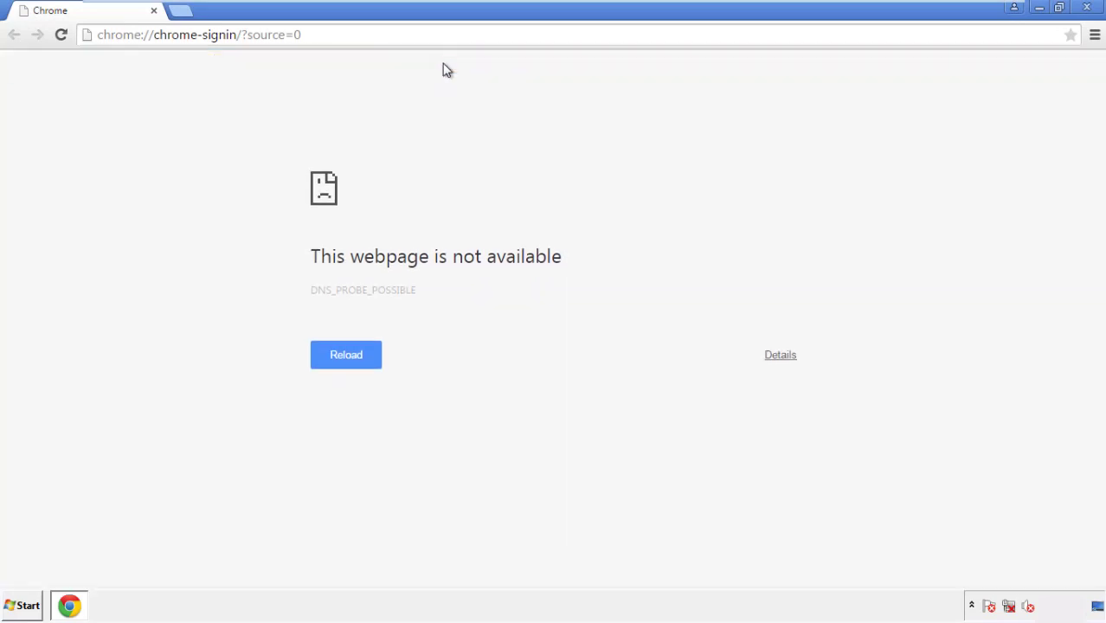
{"action": "left_click", "coordinate": [1094, 36]}
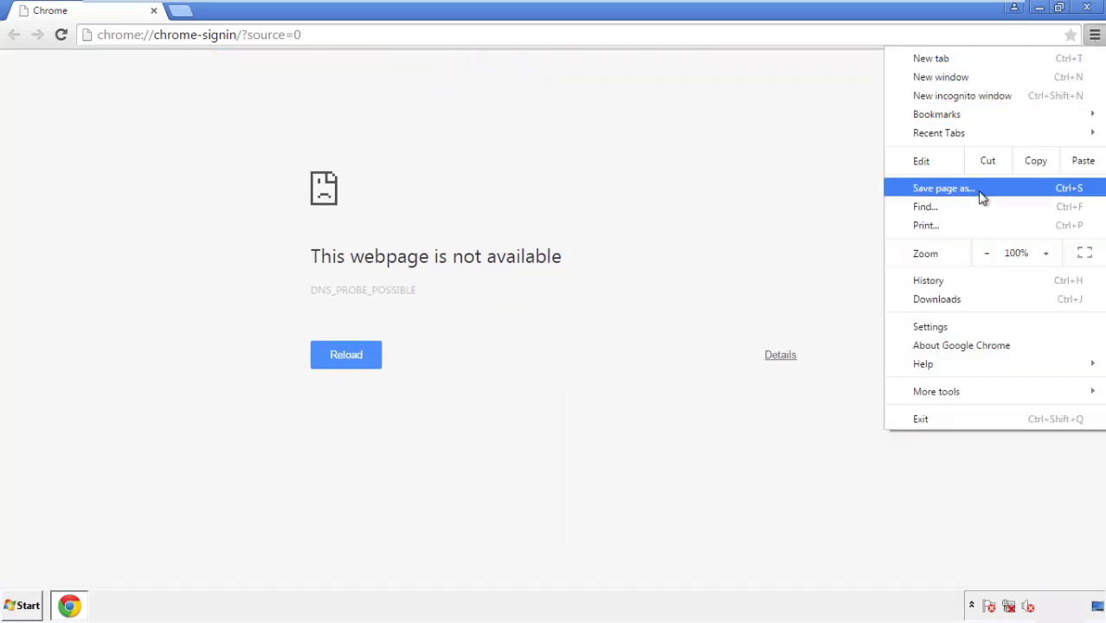
{"action": "left_click", "coordinate": [933, 326]}
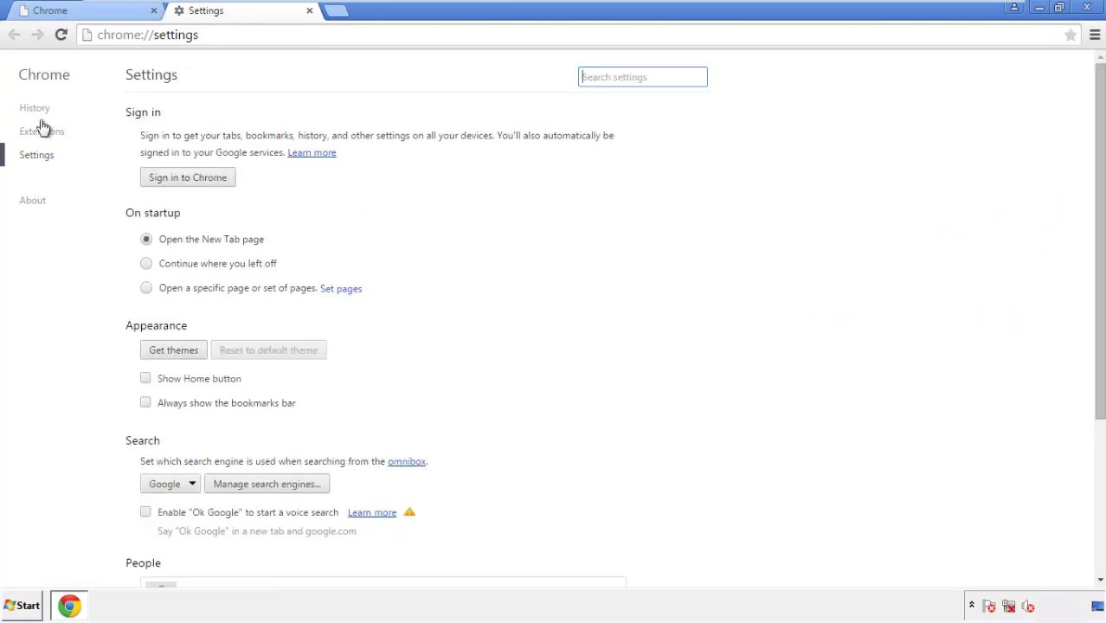
Step: Clear Chrome browsing data from the beginning of time, including autofill form data
{"action": "left_click", "coordinate": [34, 108]}
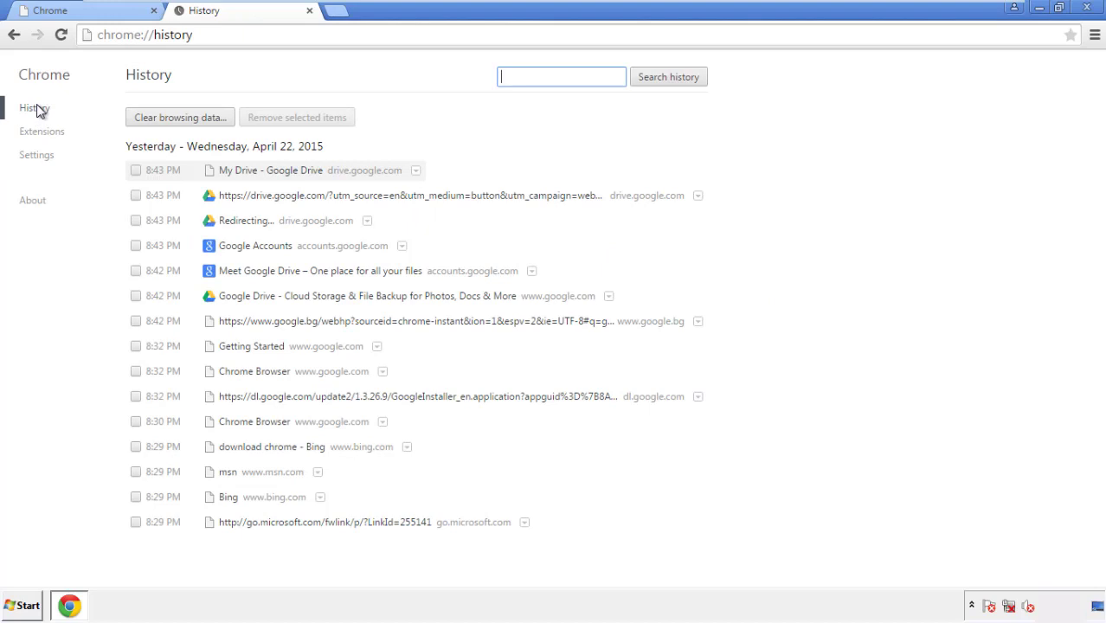
{"action": "left_click", "coordinate": [165, 120]}
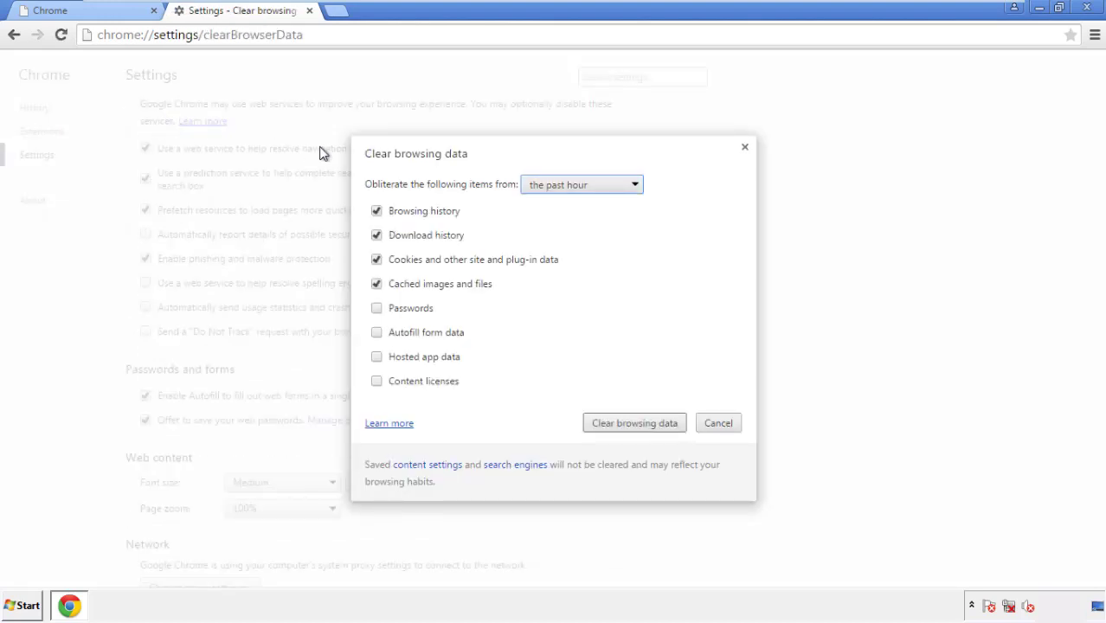
{"action": "left_click", "coordinate": [556, 187]}
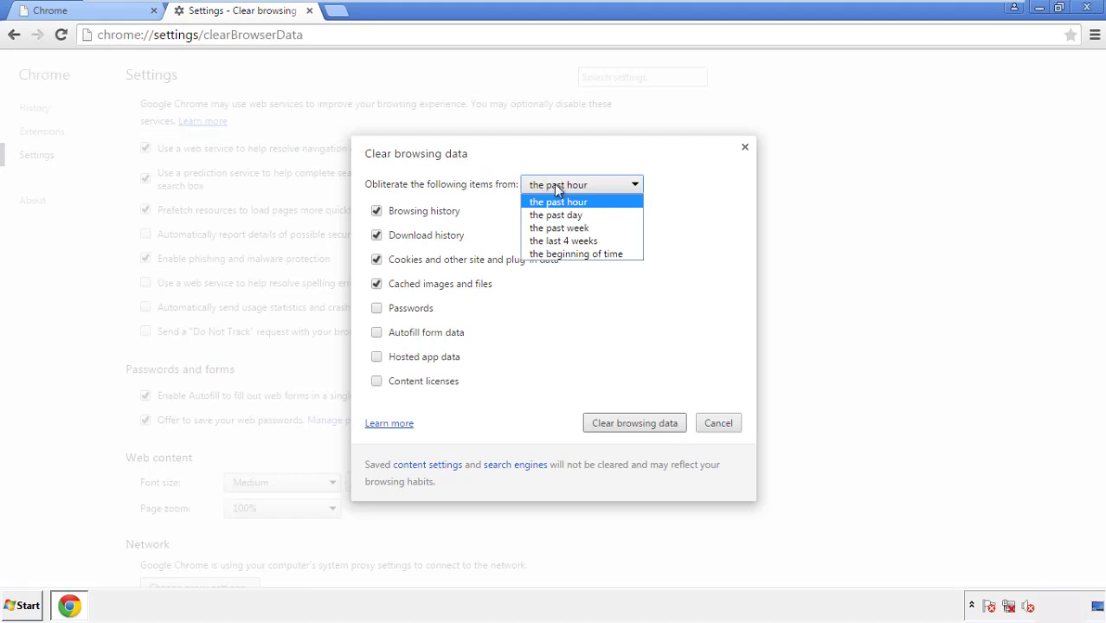
{"action": "left_click", "coordinate": [554, 255]}
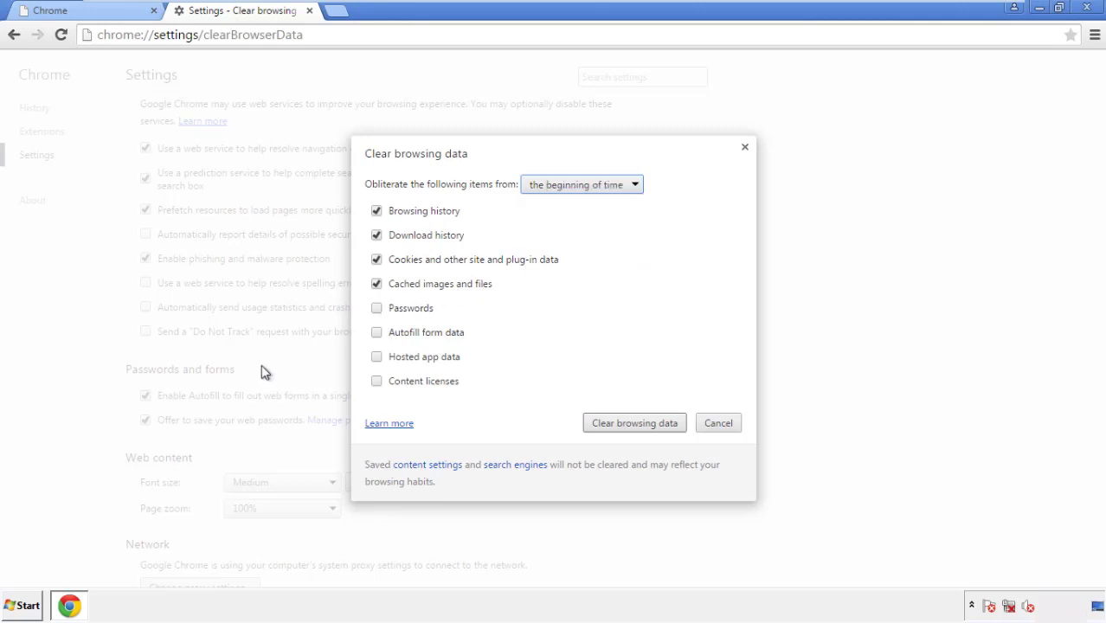
{"action": "left_click", "coordinate": [384, 336]}
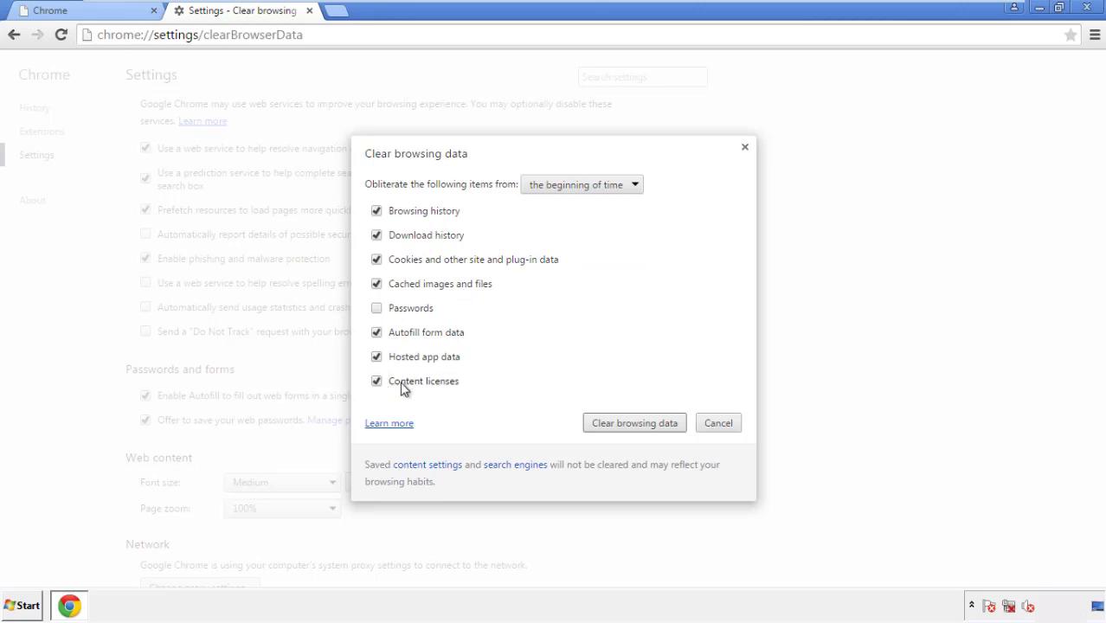
{"action": "left_click", "coordinate": [619, 426]}
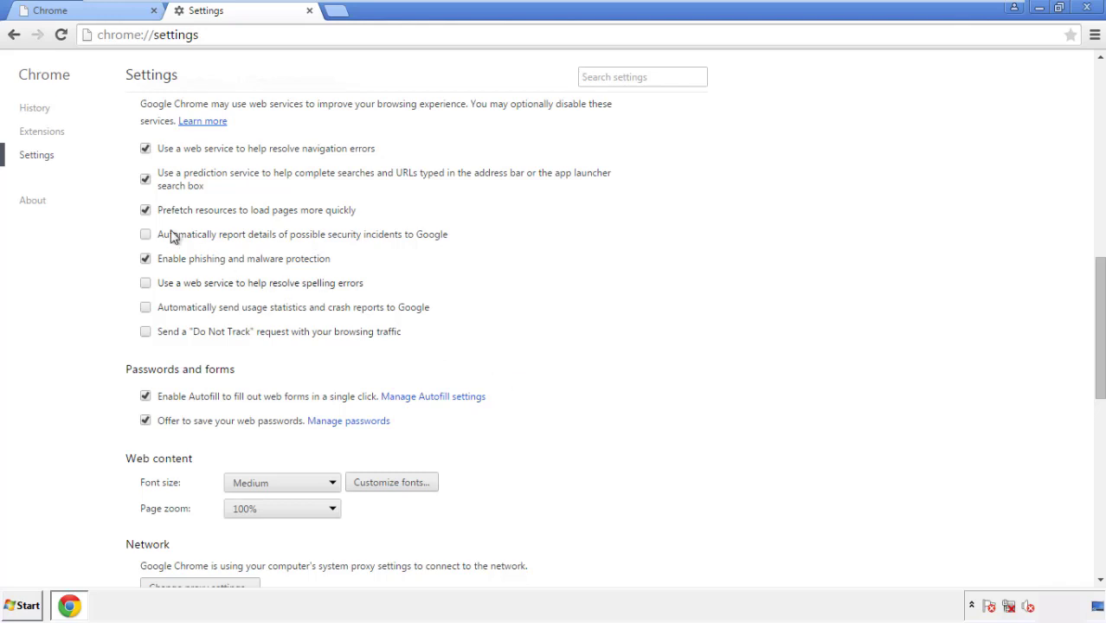
Step: Reset Chrome's settings to their original defaults and close the browser
{"action": "left_click_drag", "start_coordinate": [1099, 275], "coordinate": [1095, 464]}
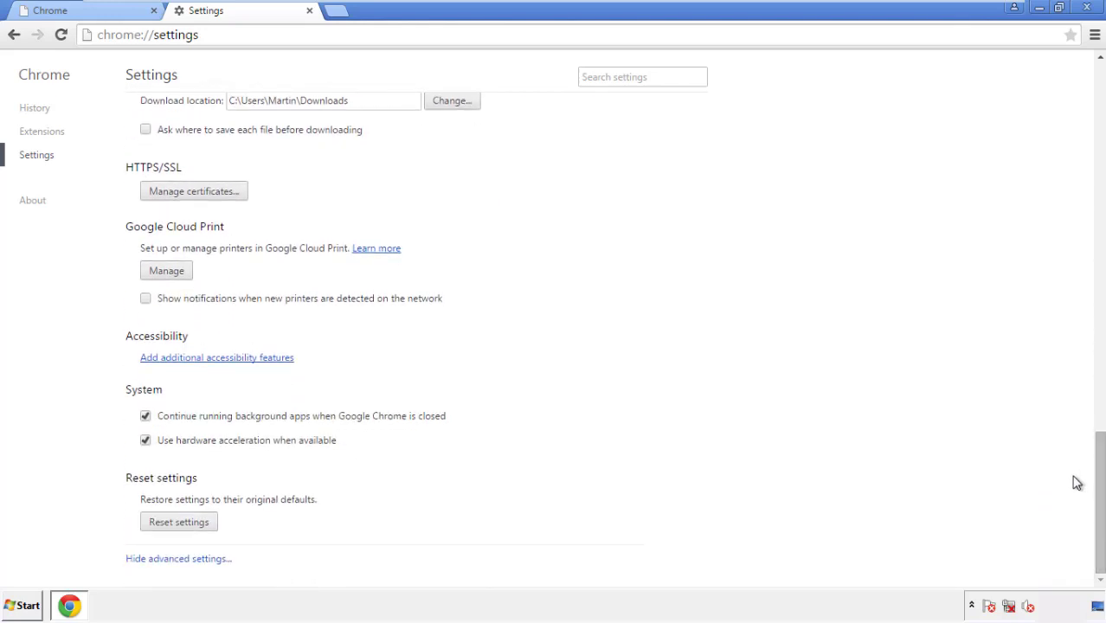
{"action": "left_click", "coordinate": [209, 530]}
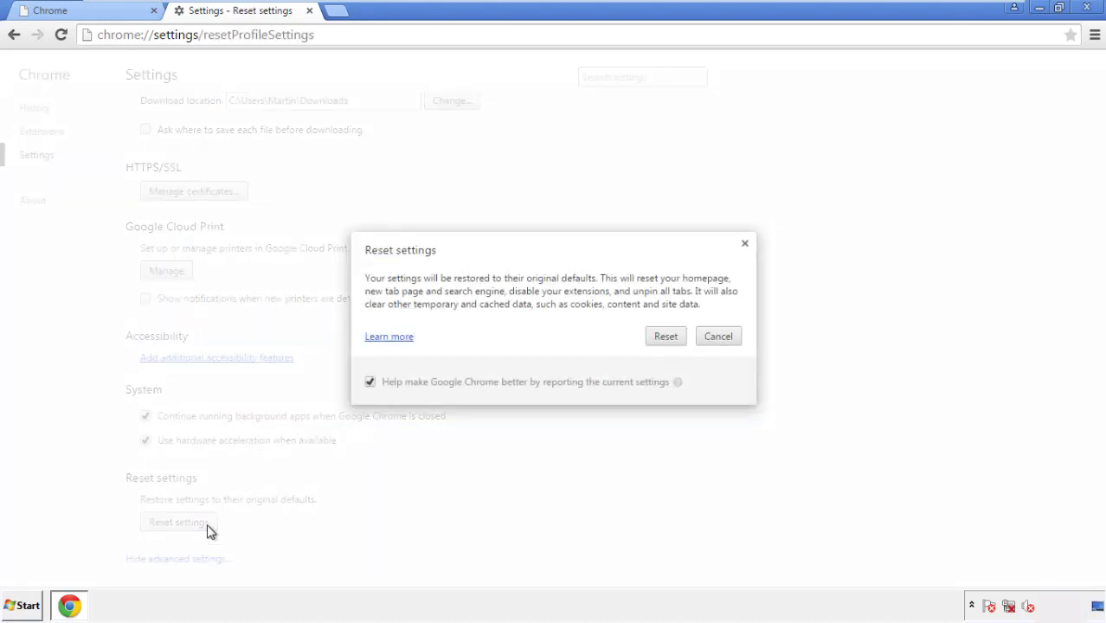
{"action": "left_click", "coordinate": [667, 337]}
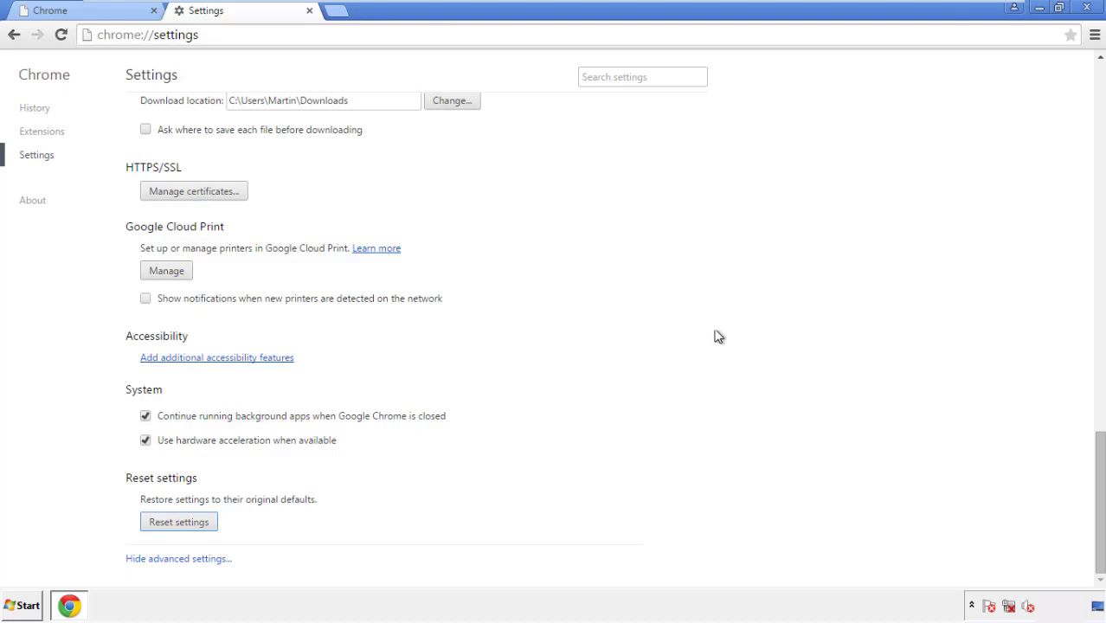
{"action": "left_click", "coordinate": [1085, 7]}
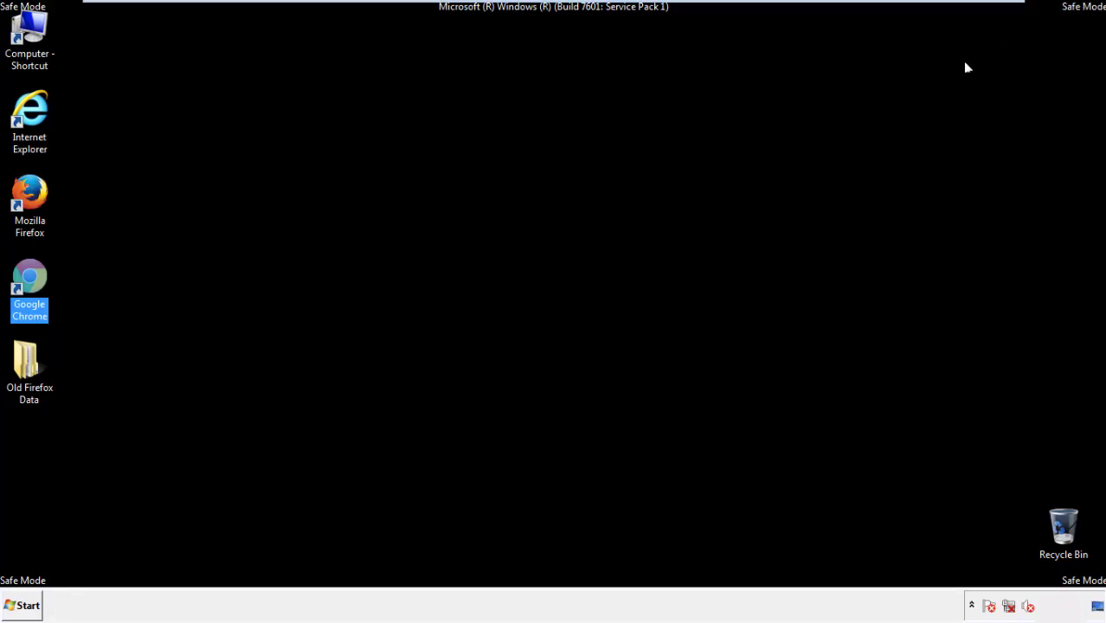
{"action": "left_click", "coordinate": [596, 280]}
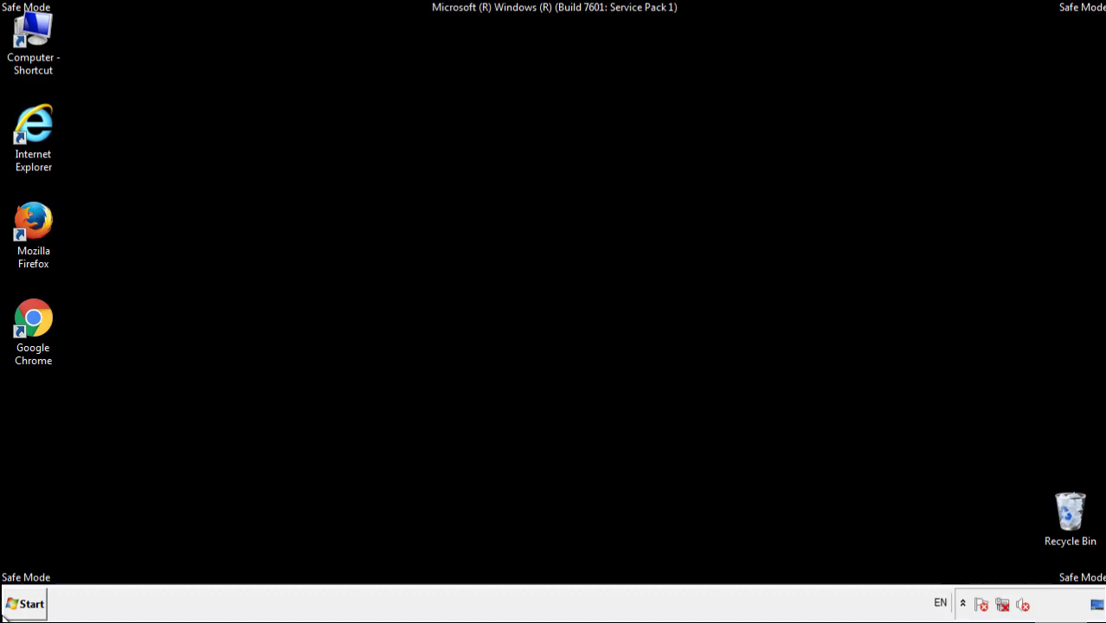
Step: Remove the Search Mine add-on in Firefox's Add-ons Manager and close Firefox
{"action": "double_click", "coordinate": [42, 215]}
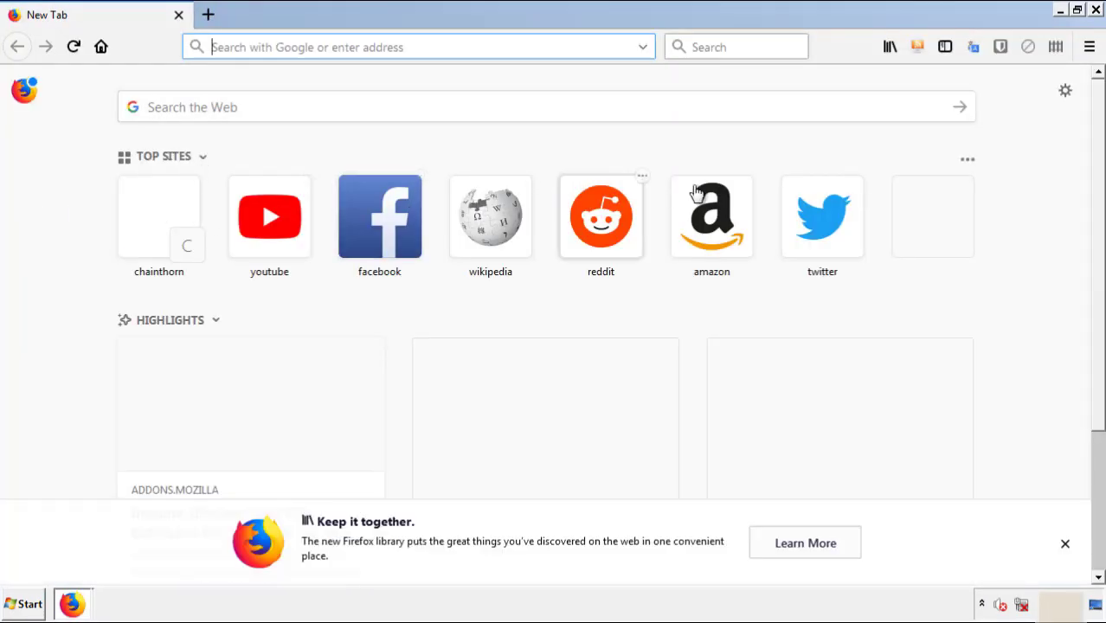
{"action": "left_click", "coordinate": [1089, 46]}
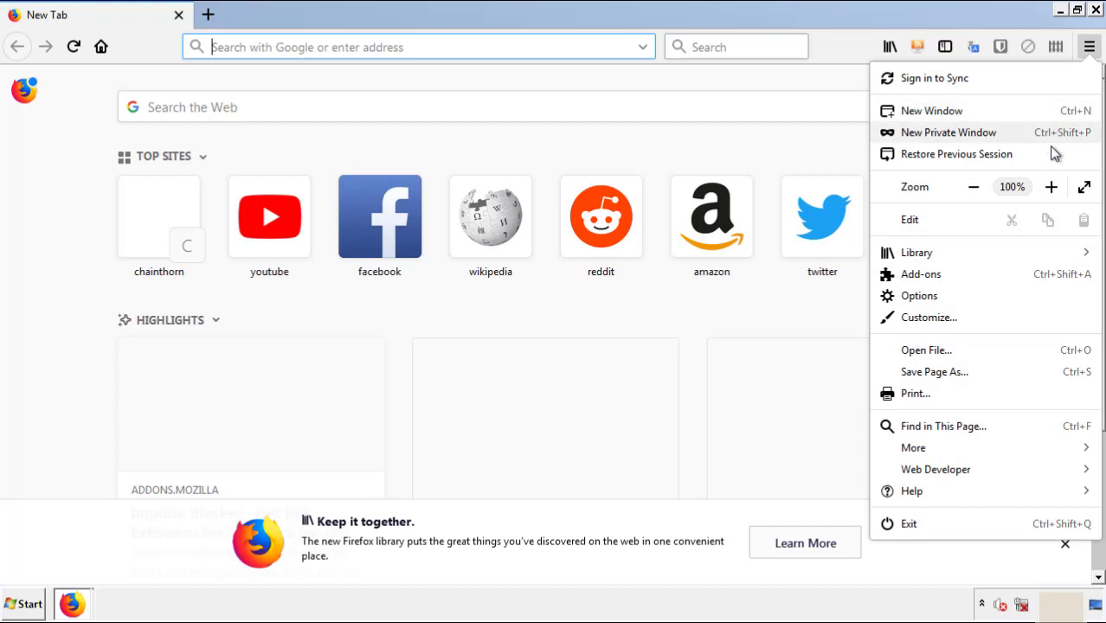
{"action": "left_click", "coordinate": [921, 274]}
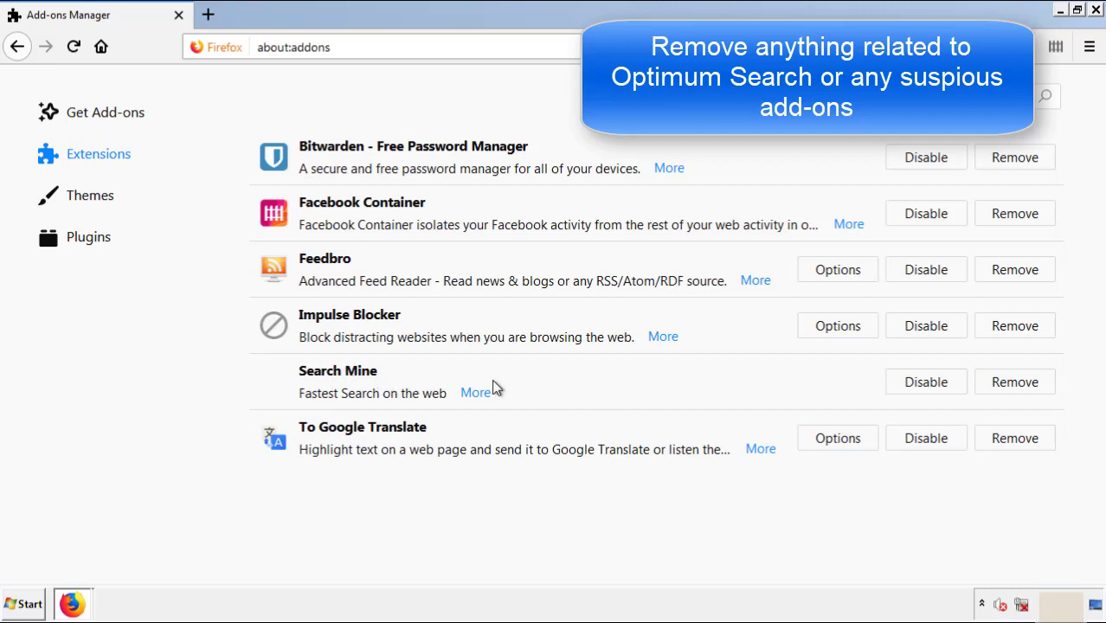
{"action": "left_click", "coordinate": [1012, 389]}
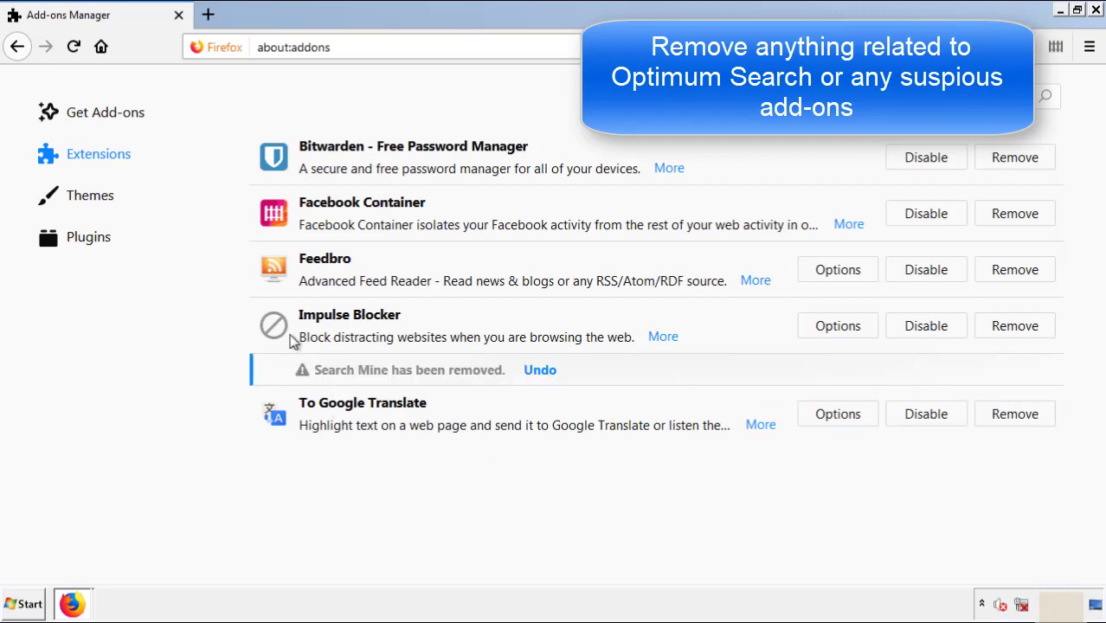
{"action": "left_click", "coordinate": [1096, 10]}
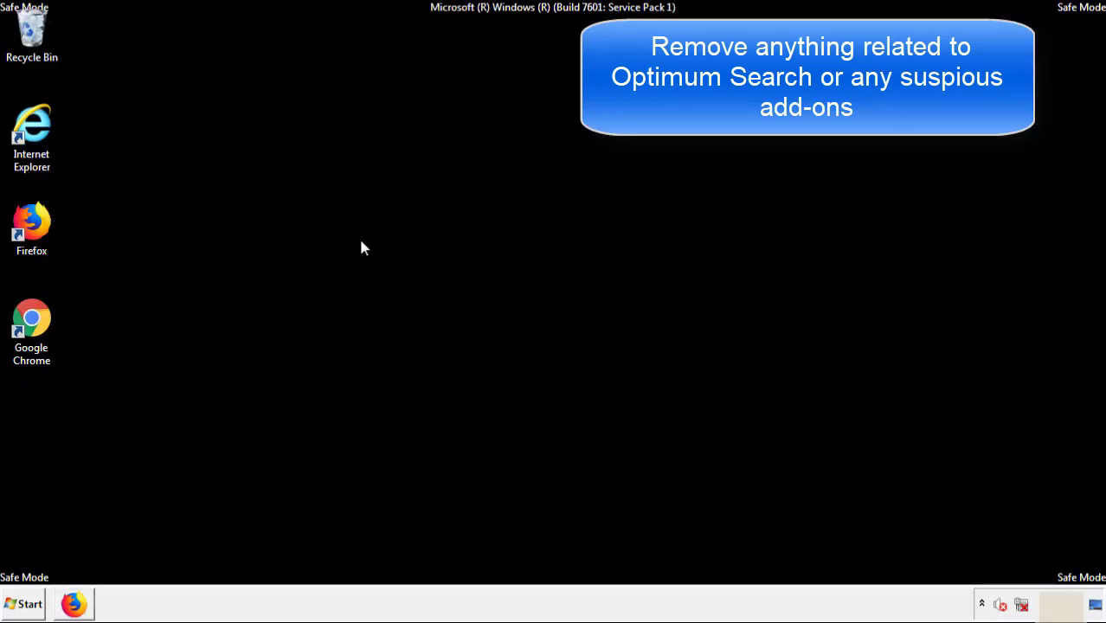
Step: Remove the Search Mine extension from Chrome's Extensions page and confirm the removal
{"action": "double_click", "coordinate": [32, 335]}
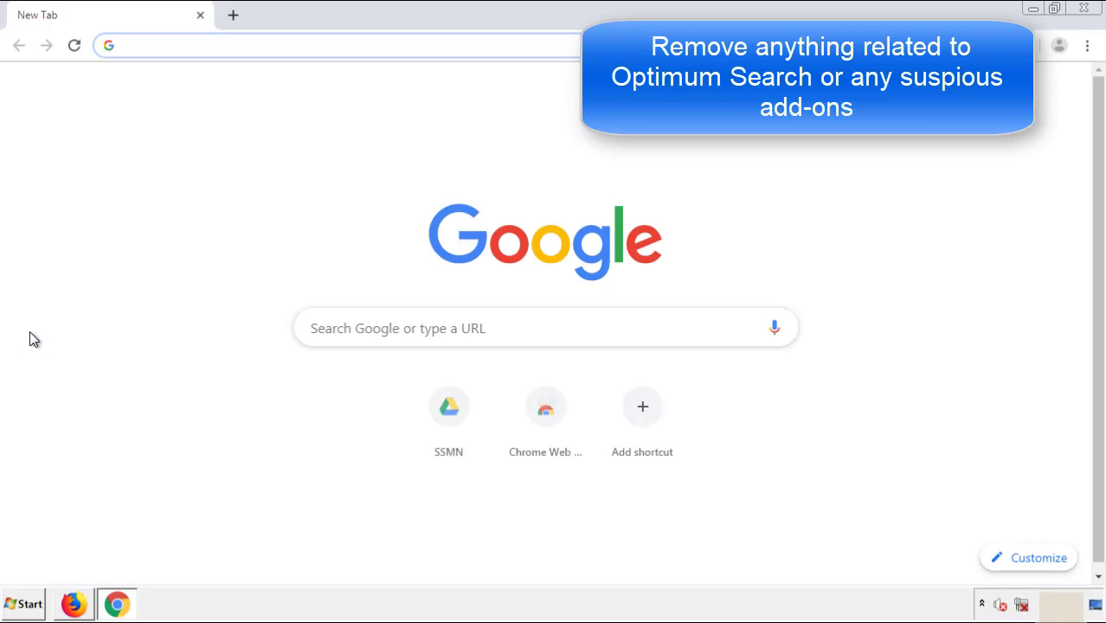
{"action": "left_click", "coordinate": [1087, 45]}
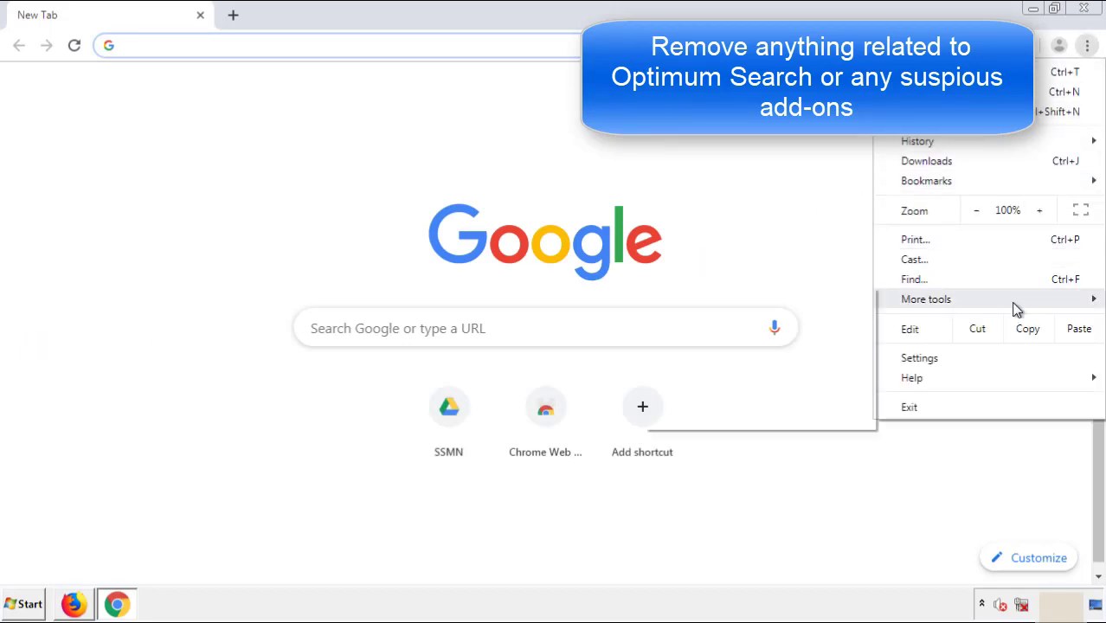
{"action": "mouse_move", "coordinate": [990, 303]}
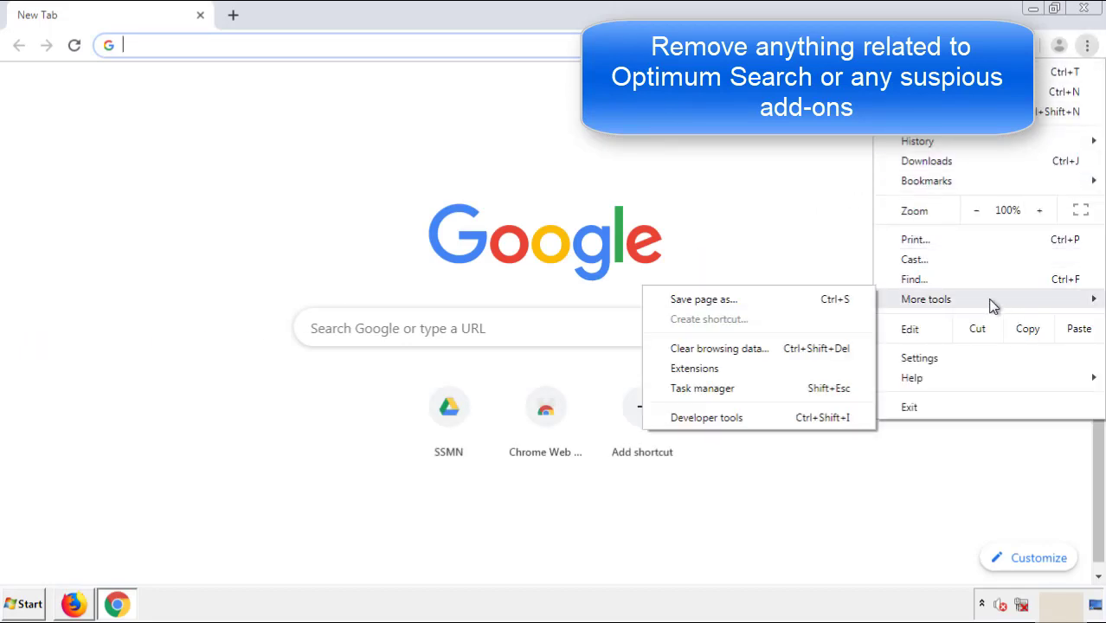
{"action": "left_click", "coordinate": [703, 368]}
{"action": "scroll", "coordinate": [313, 289], "scroll_direction": "down", "scroll_amount": 5}
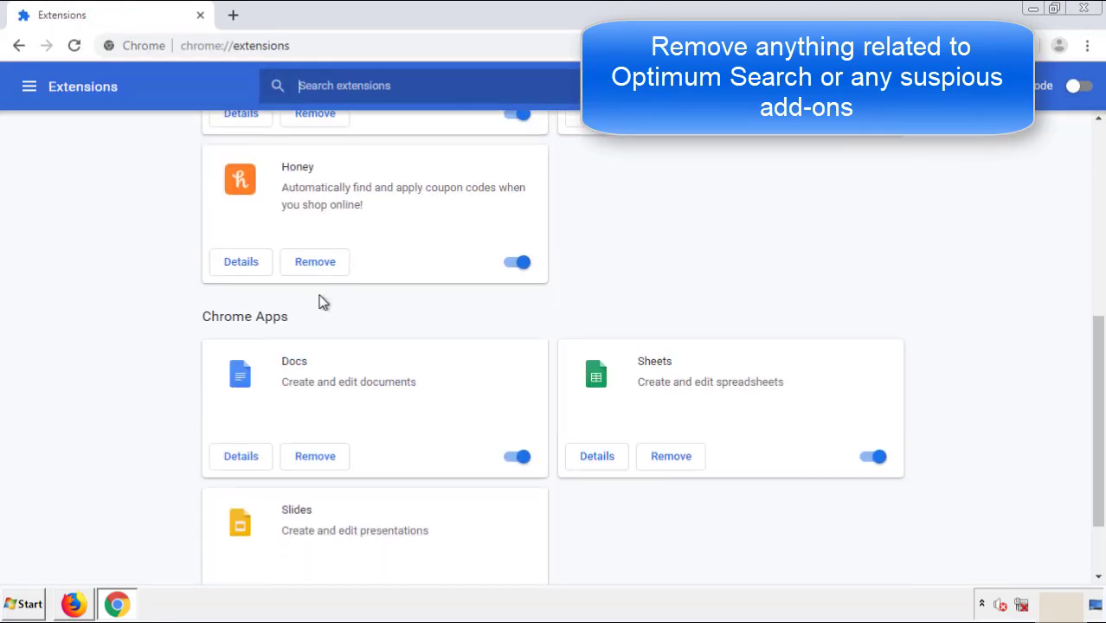
{"action": "scroll", "coordinate": [417, 316], "scroll_direction": "up", "scroll_amount": 5}
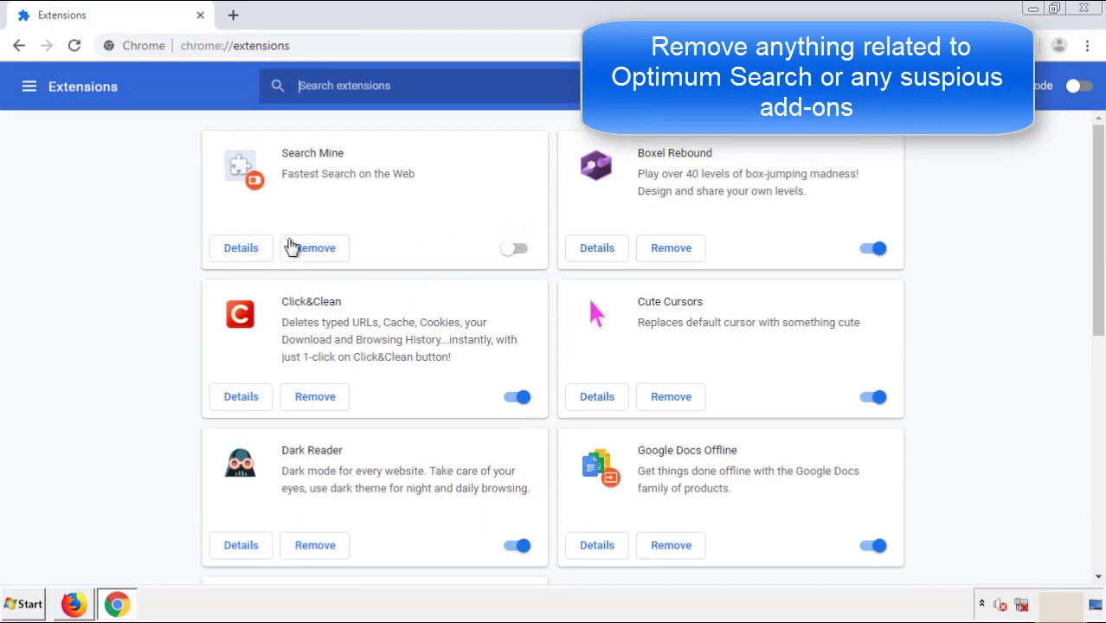
{"action": "left_click", "coordinate": [314, 252]}
{"action": "left_click", "coordinate": [617, 149]}
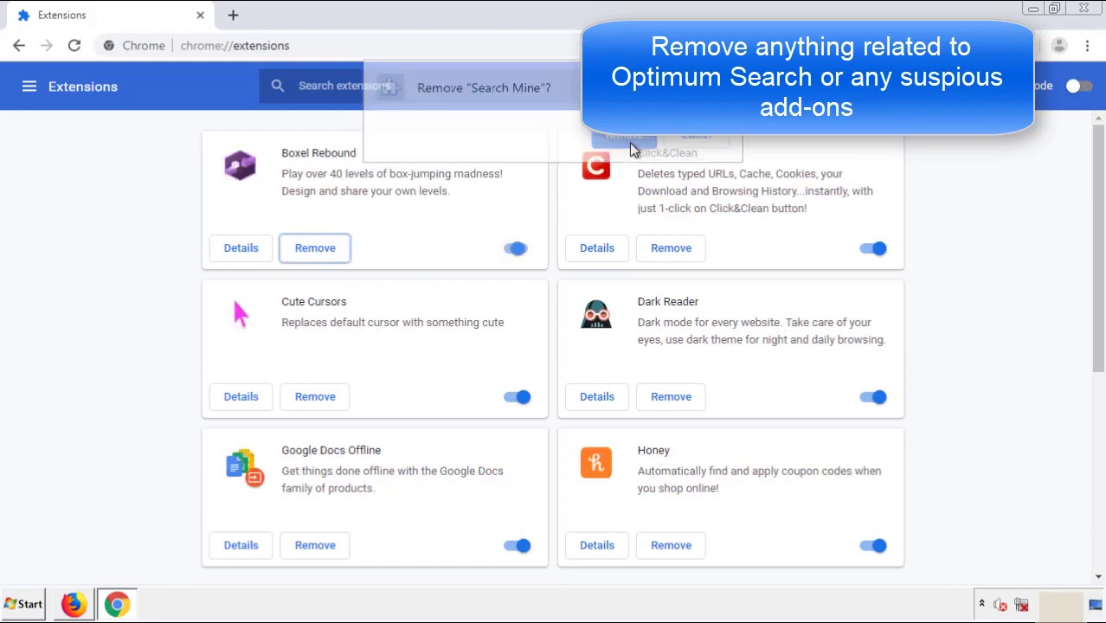
Step: Close Chrome and restart the computer from the Start menu's shutdown options
{"action": "left_click", "coordinate": [1093, 12]}
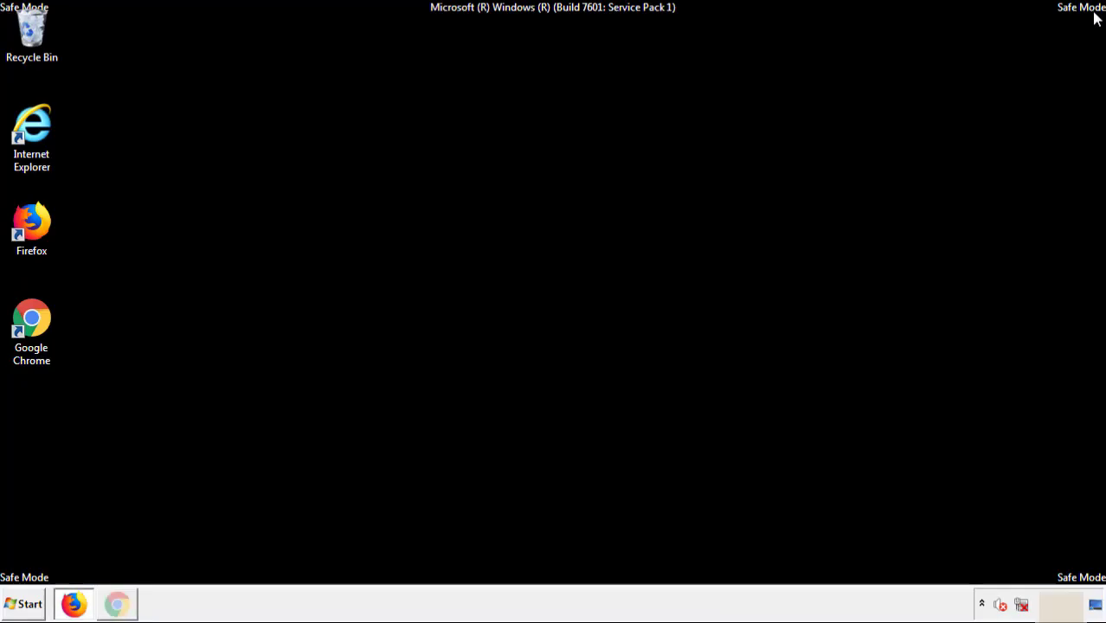
{"action": "left_click", "coordinate": [29, 606]}
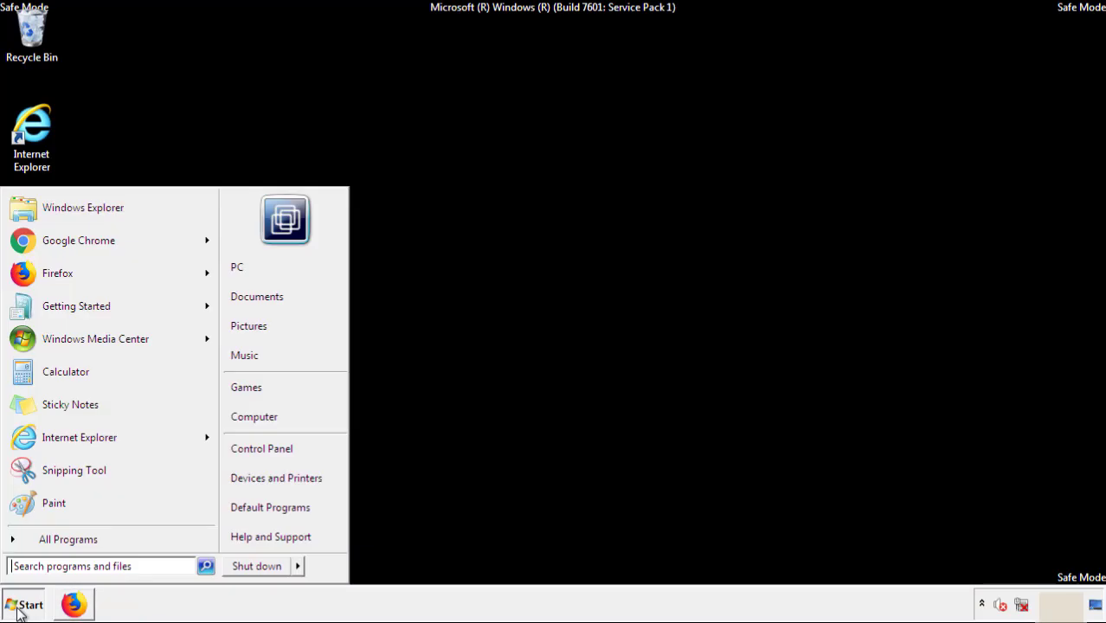
{"action": "left_click", "coordinate": [300, 566]}
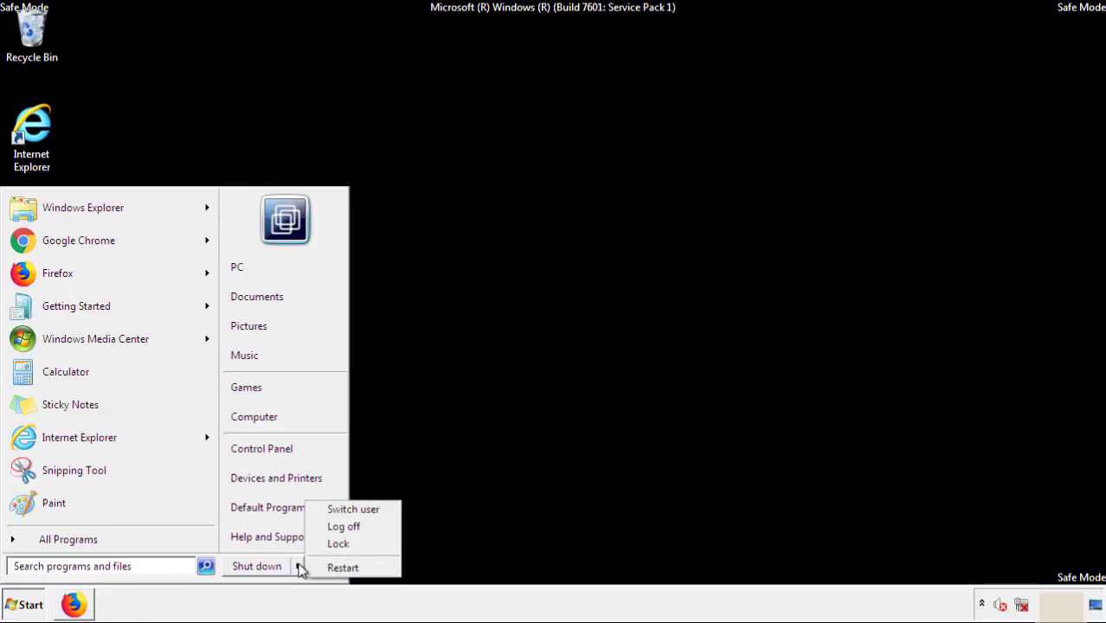
{"action": "left_click", "coordinate": [344, 568]}
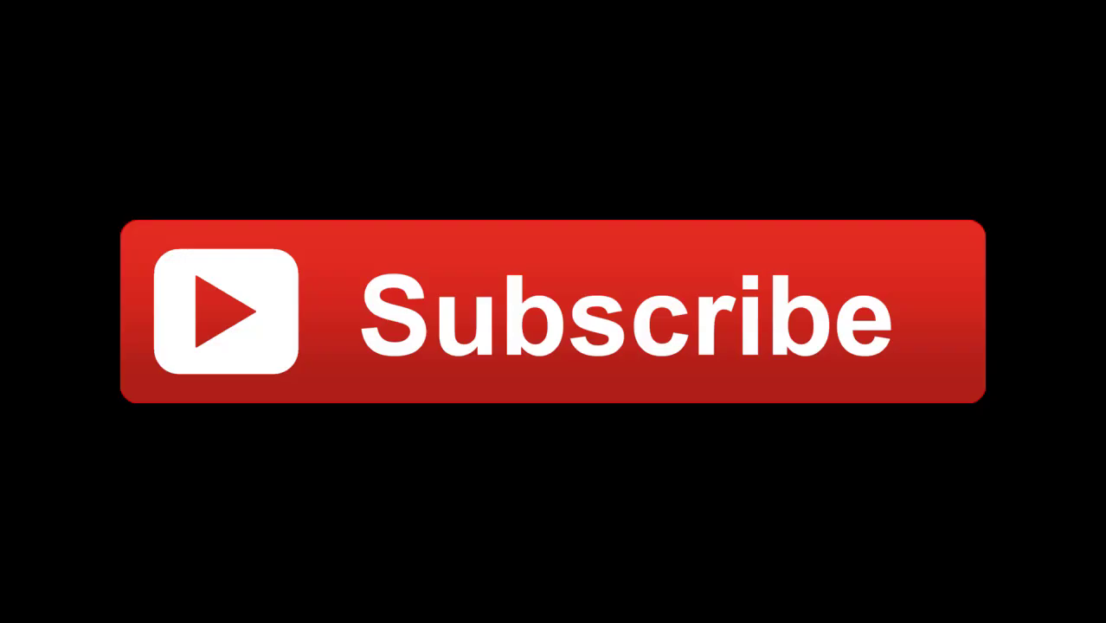